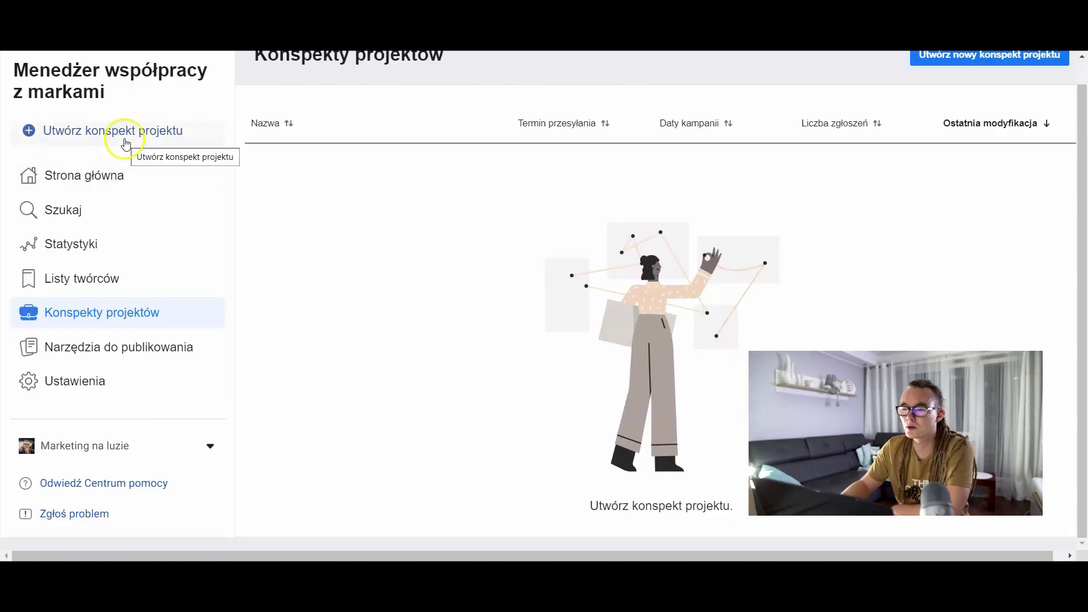
Step: Create a new project brief and title it "Moda"
left_click(126, 143)
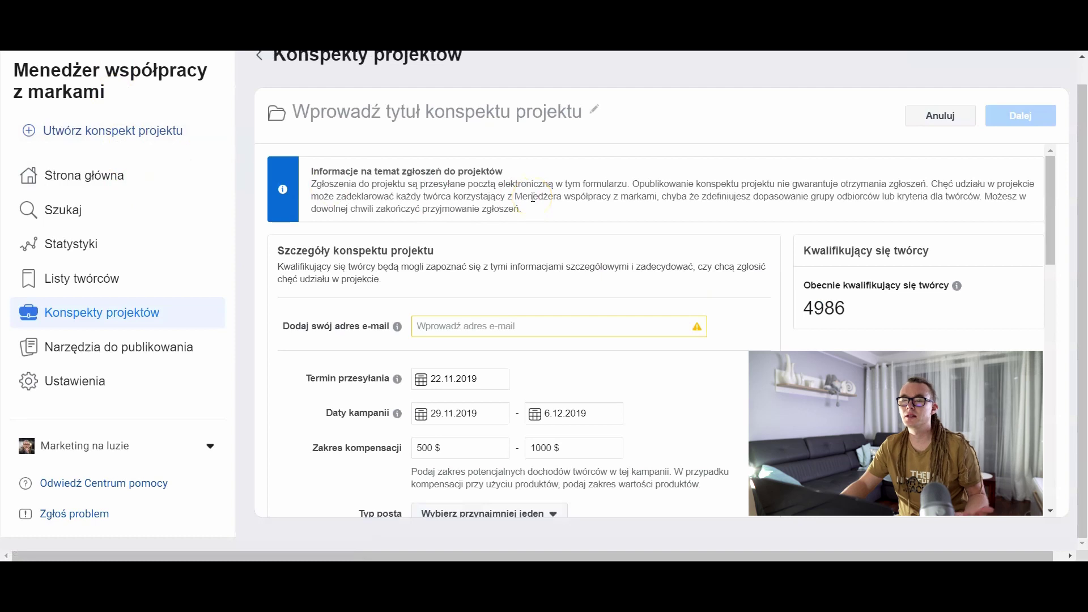
mouse_move(590, 117)
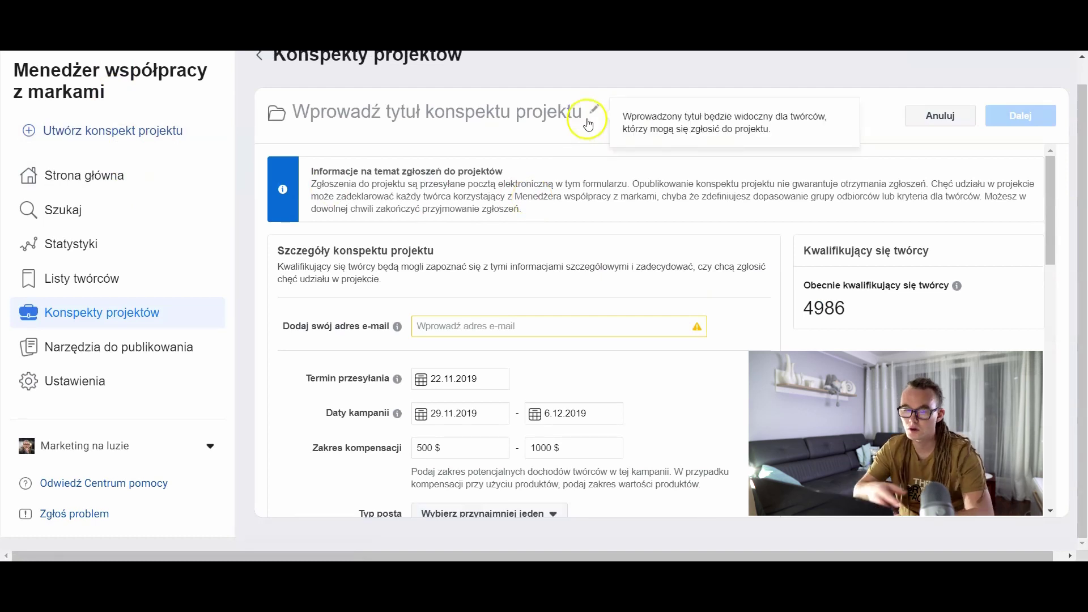
left_click(589, 118)
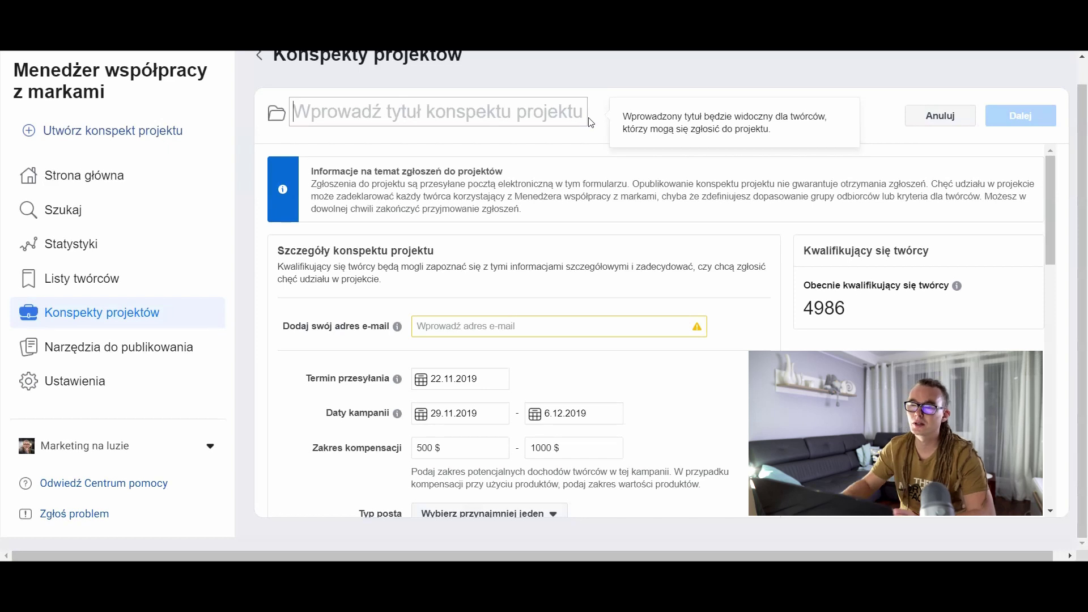
type("Moda")
left_click(582, 116)
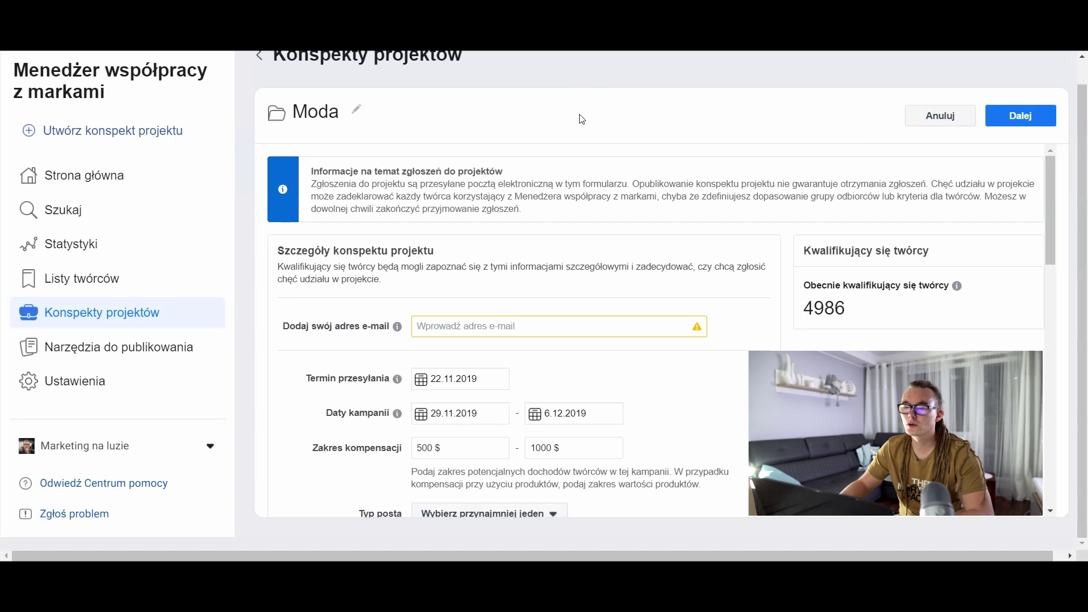
Step: Set the brief's post type to all five options: Film, Na żywo, Zdjęcie, Tekst and Link
scroll(418, 311, "down", 2)
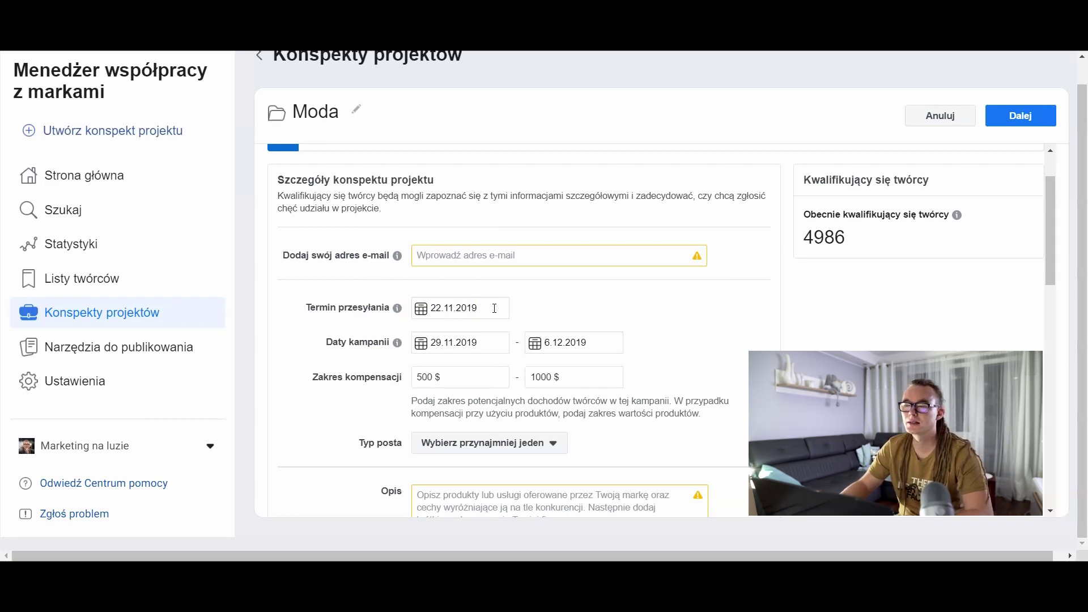
scroll(489, 309, "down", 3)
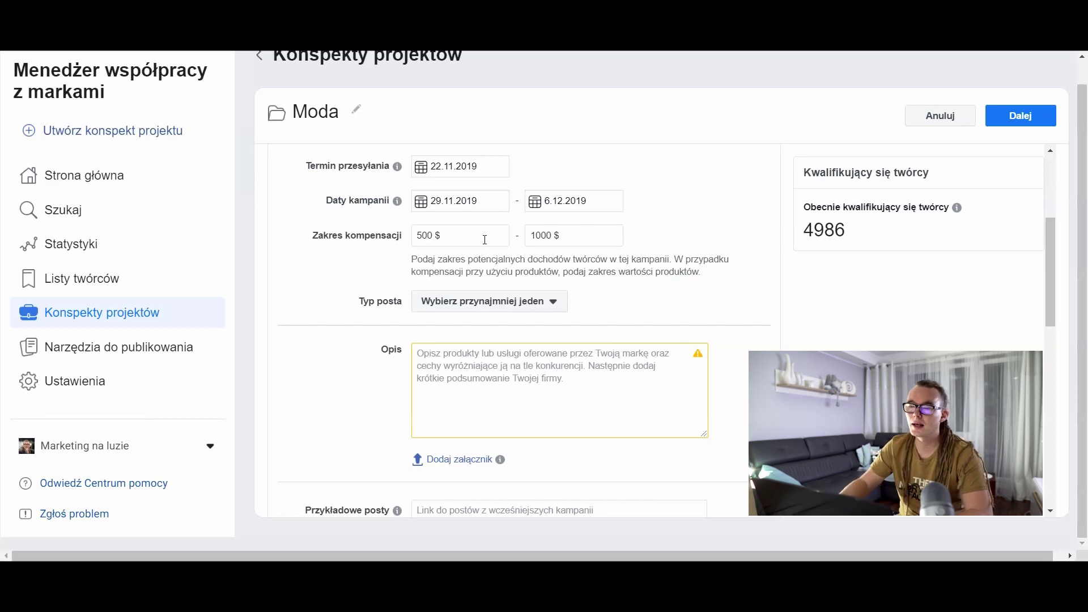
left_click(470, 300)
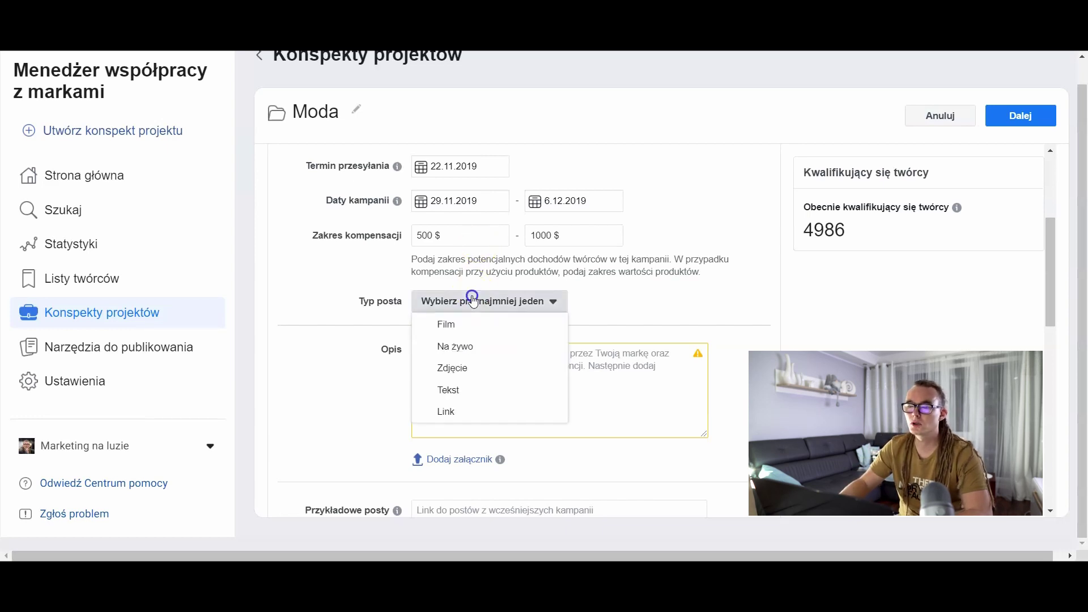
left_click(447, 323)
left_click(457, 348)
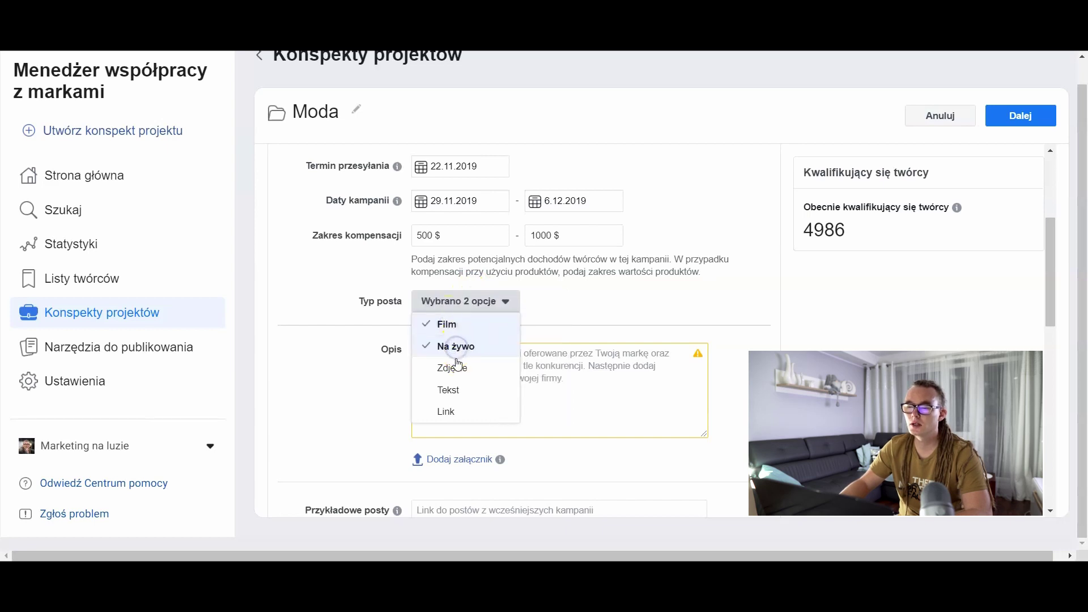
left_click(460, 367)
left_click(446, 389)
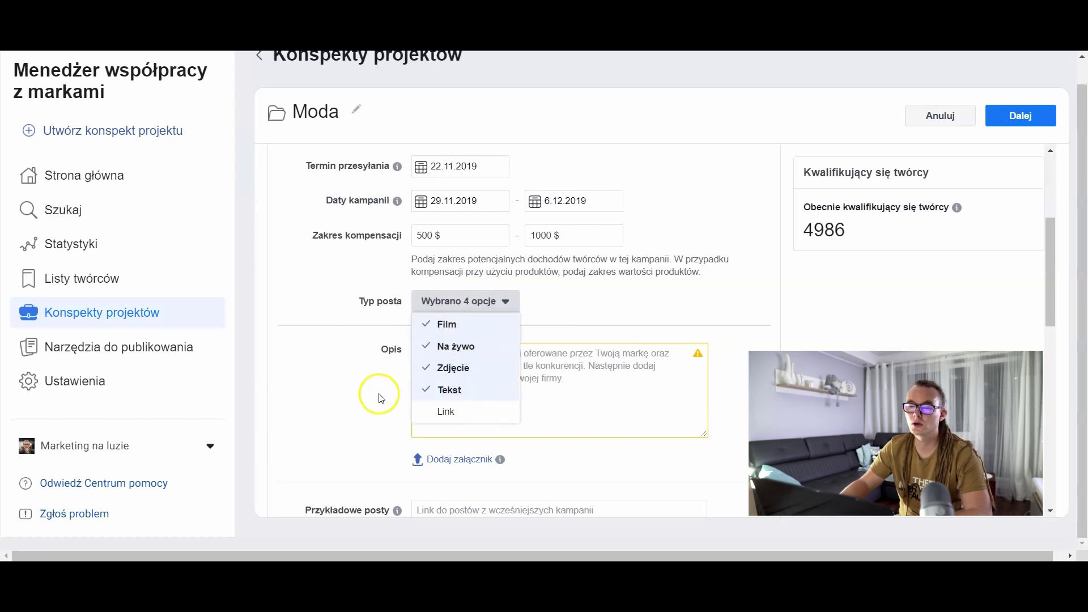
left_click(430, 412)
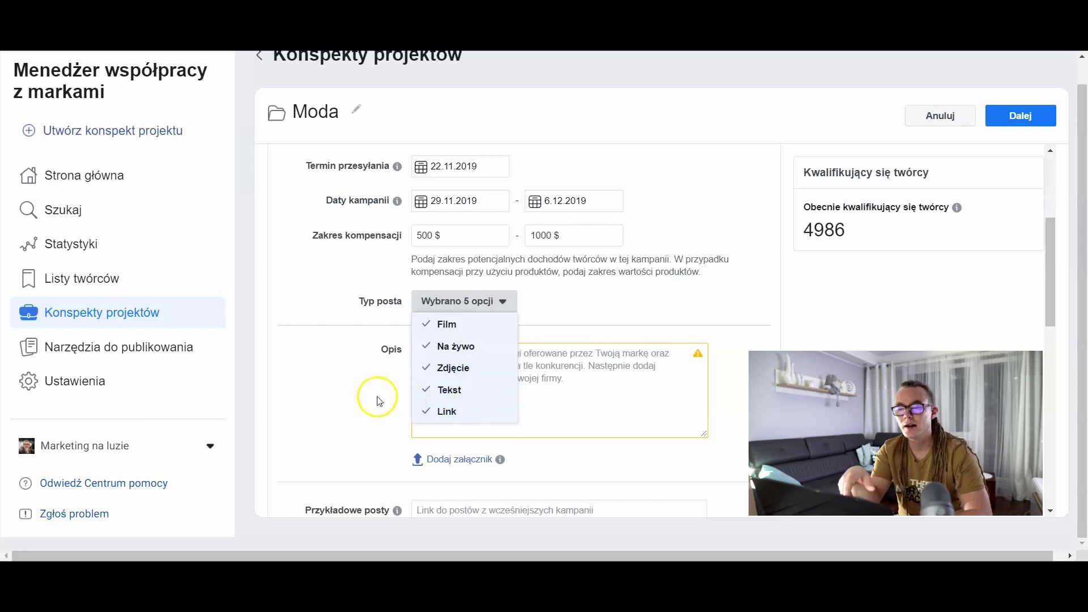
left_click(379, 399)
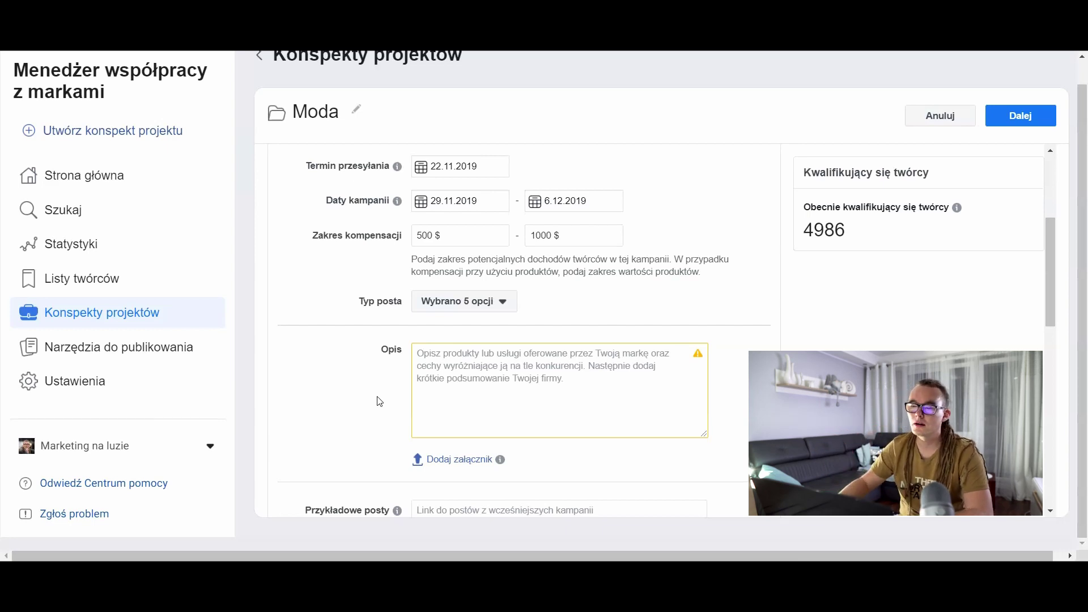
Step: Examine the description and sample posts fields and the number of currently qualifying creators
left_click(555, 357)
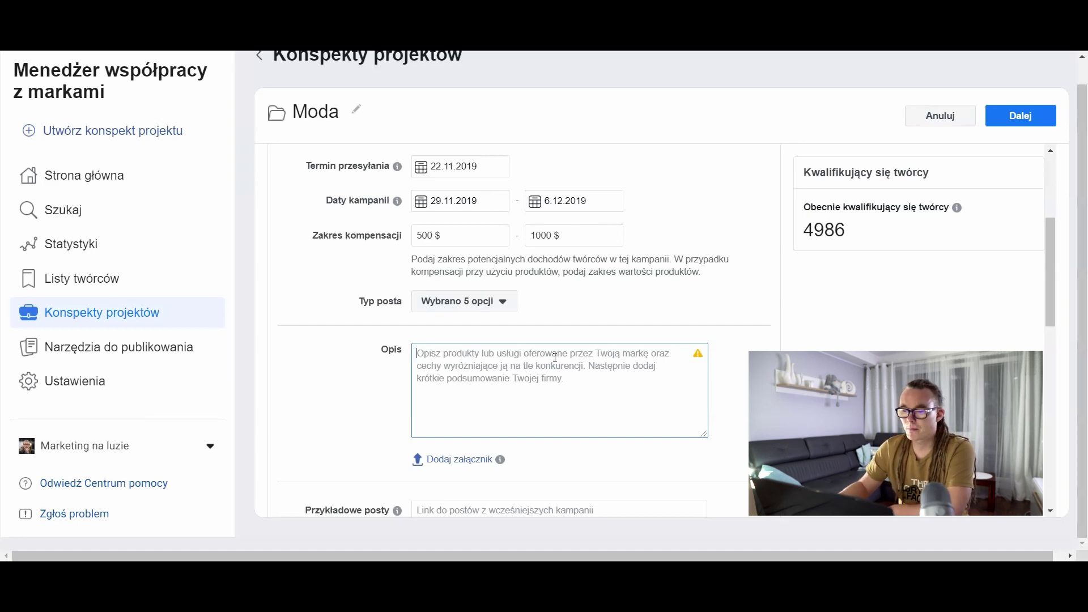
scroll(564, 357, "down", 4)
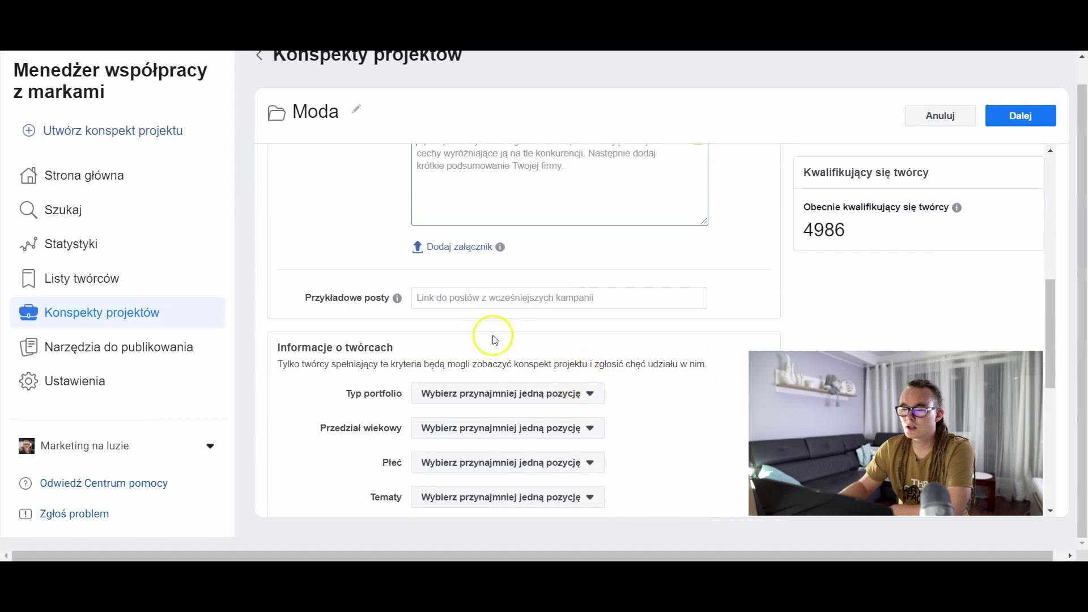
left_click(491, 304)
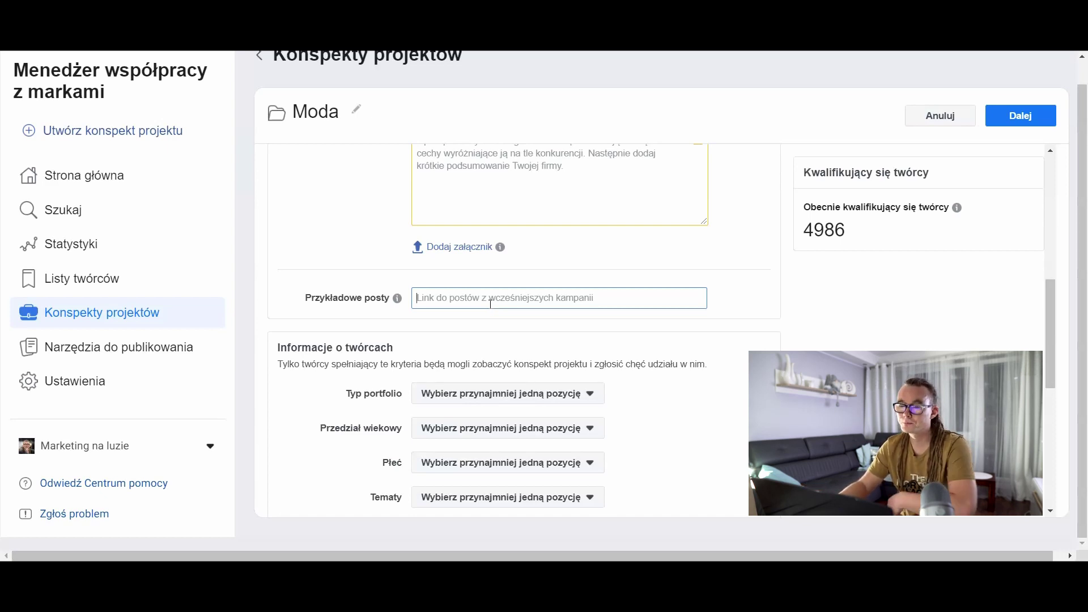
scroll(491, 304, "down", 1)
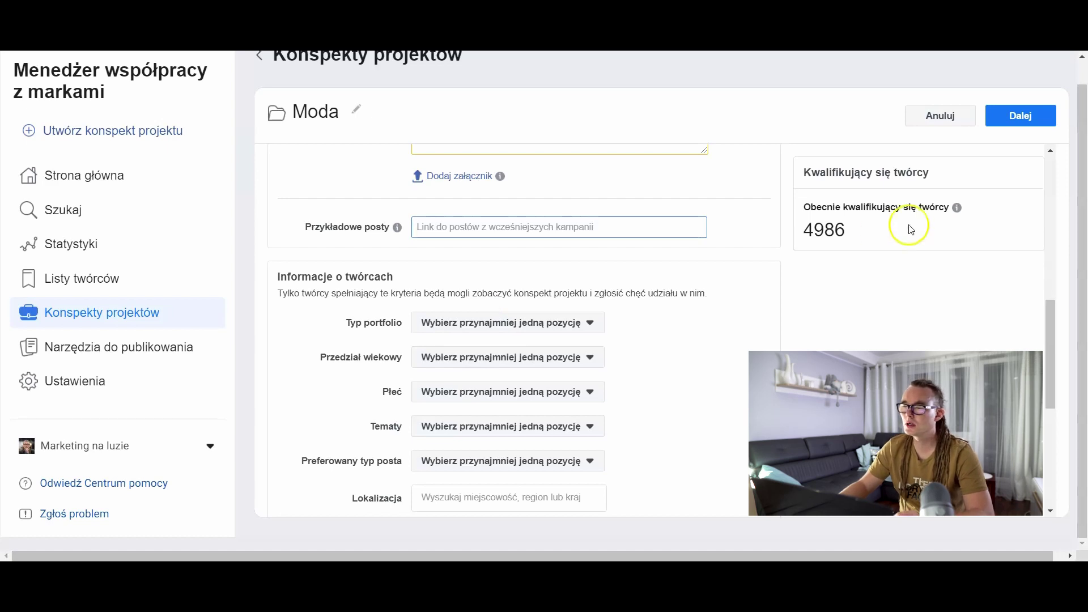
left_click_drag(866, 237, 806, 229)
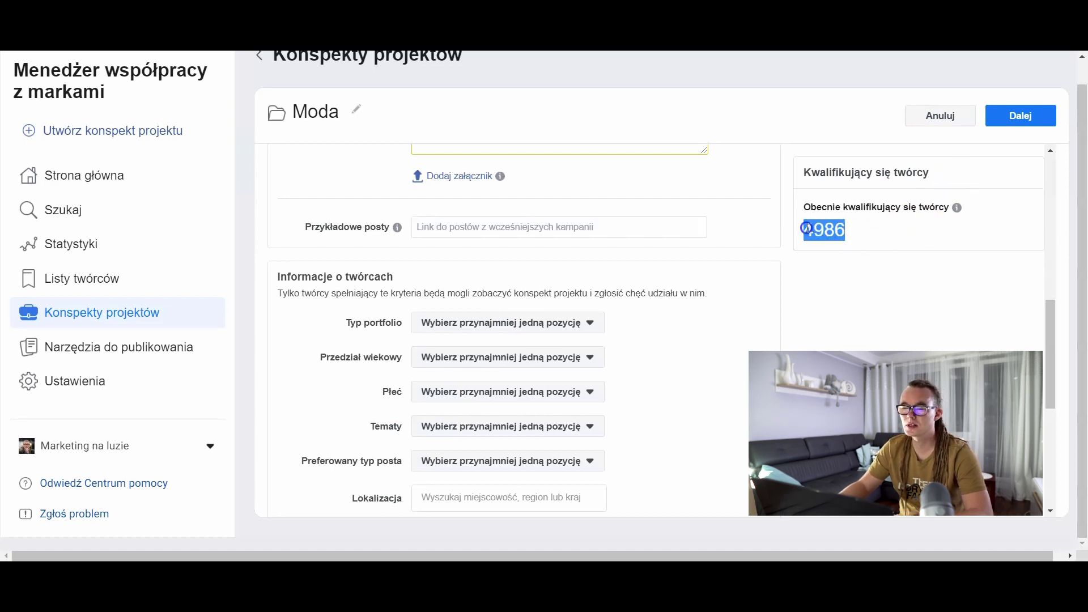
Step: Set the creators' portfolio type to "Twórca lub osoba publiczna"
left_click(475, 326)
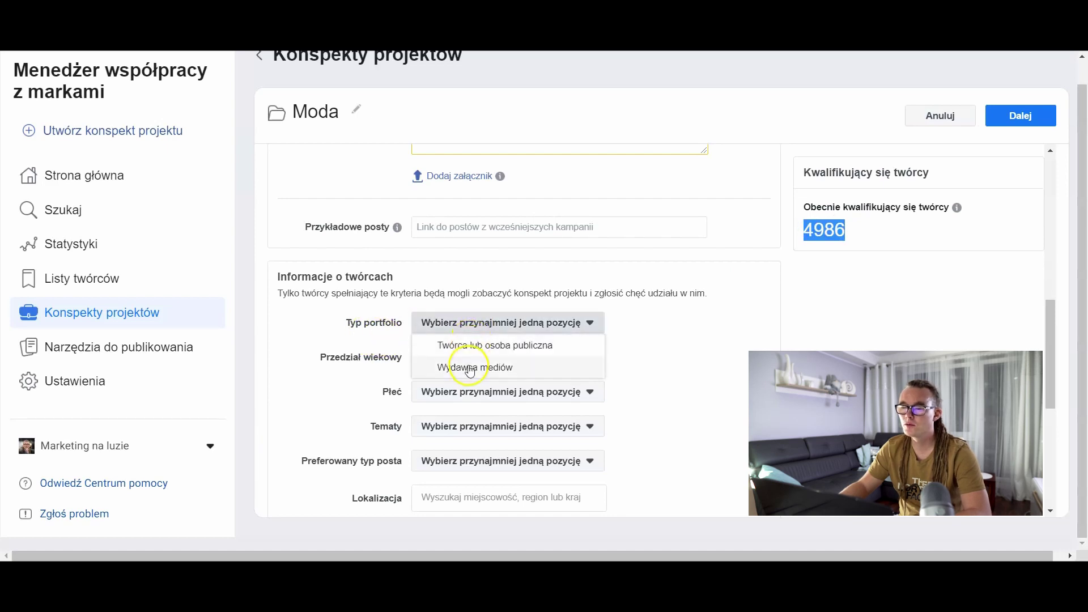
left_click(474, 346)
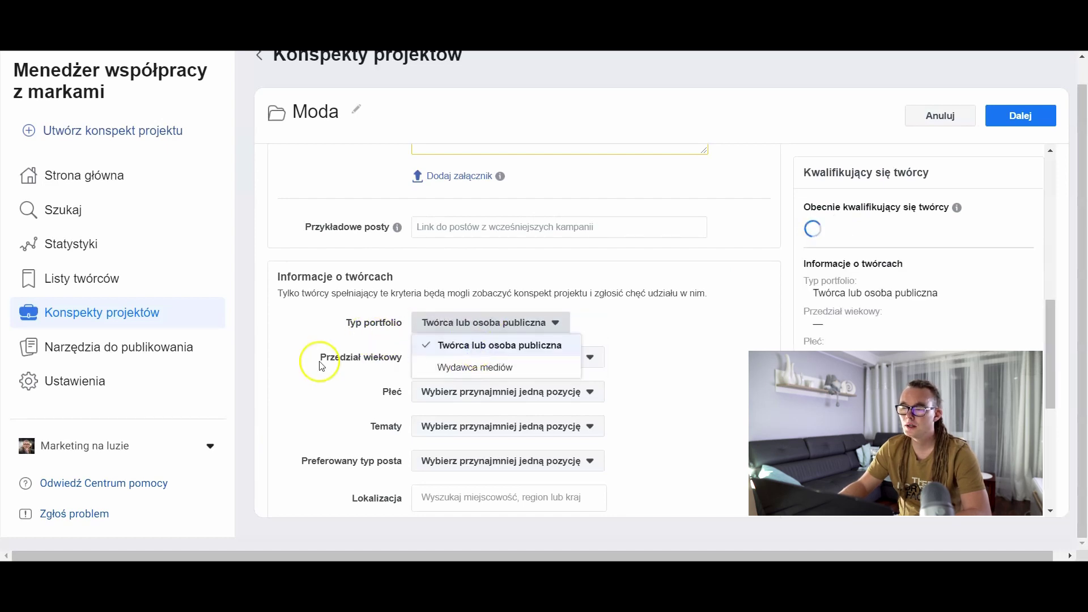
left_click(747, 338)
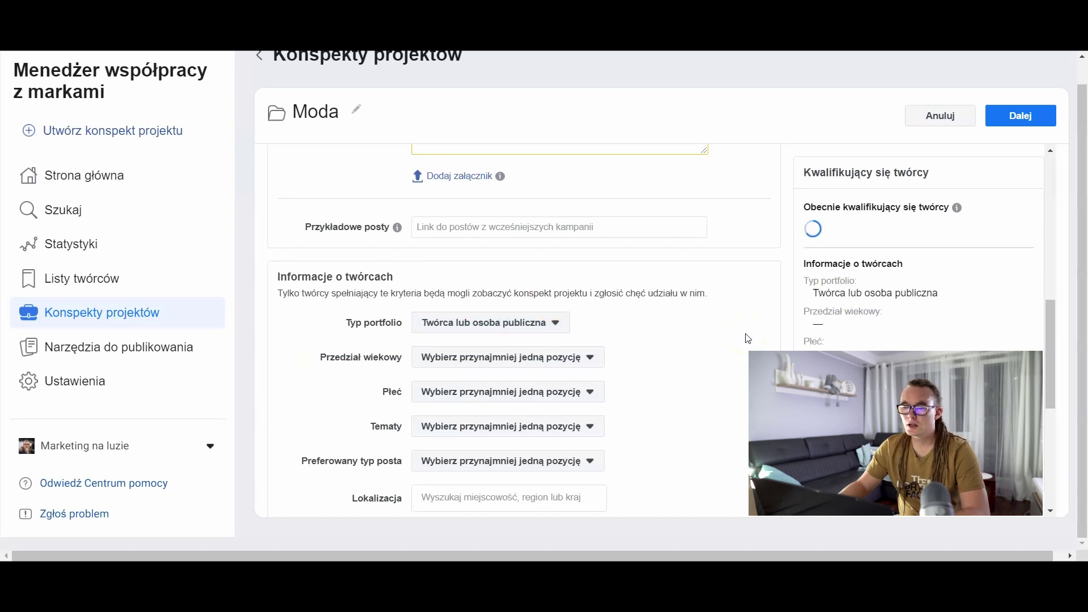
Step: Limit the creators' age range to 18–24, 25–34 and 35–44
scroll(623, 358, "down", 1)
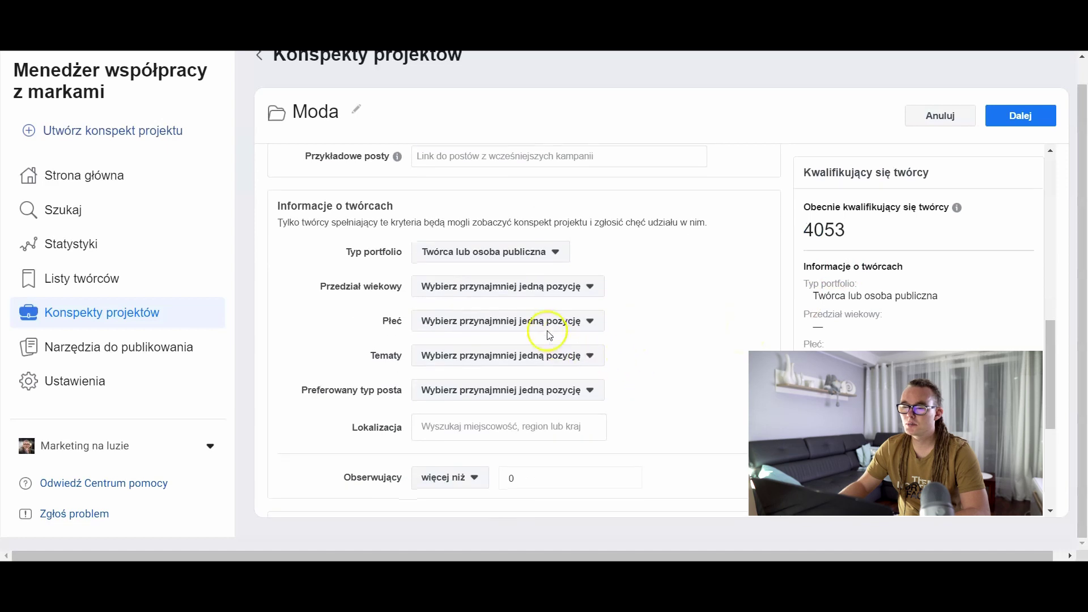
left_click(541, 290)
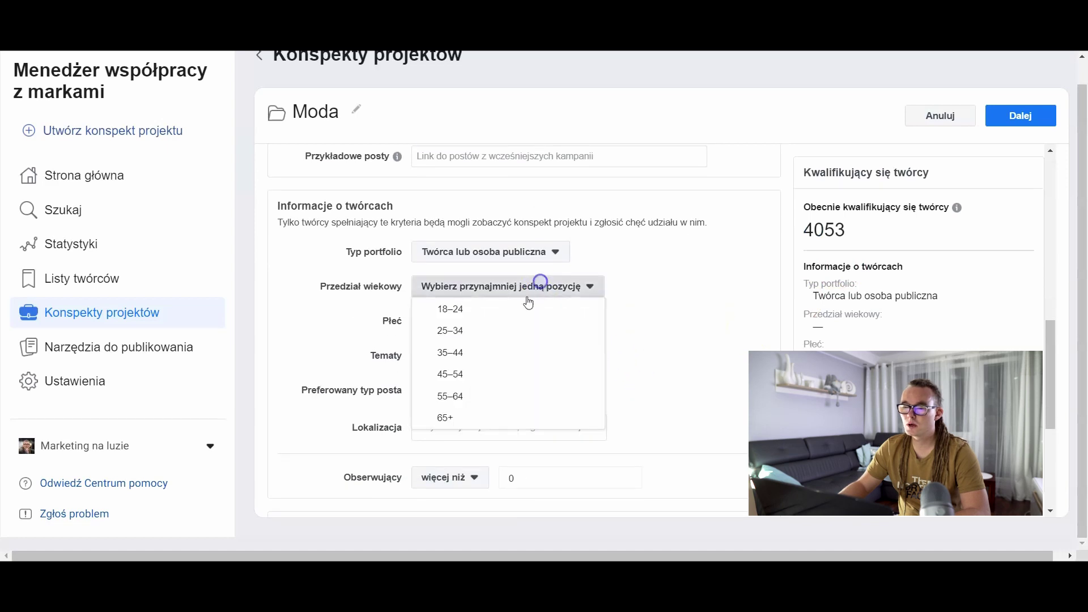
left_click(470, 310)
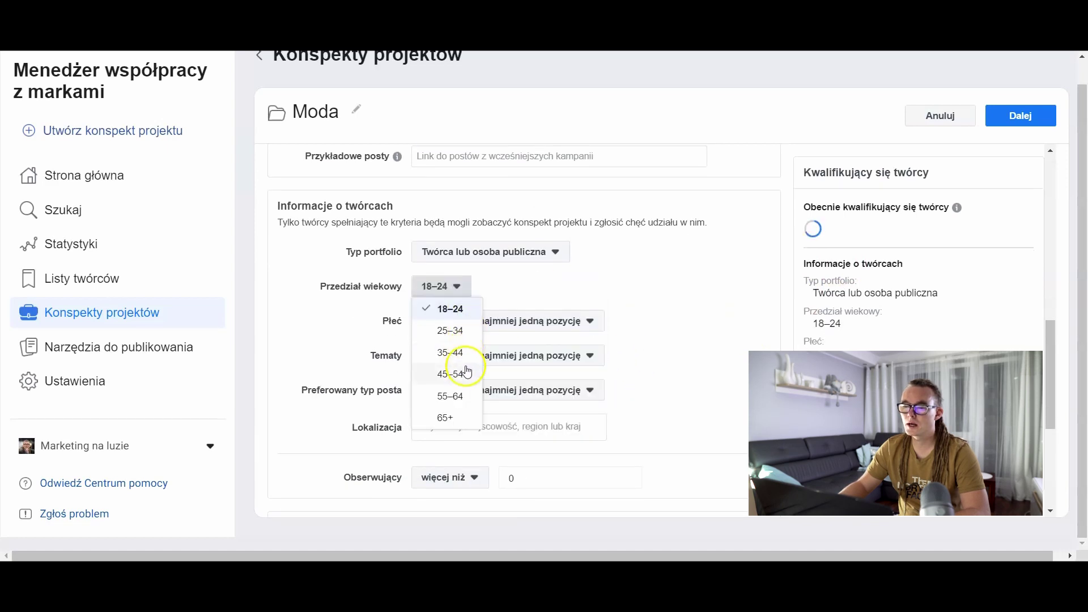
left_click(460, 352)
left_click(455, 331)
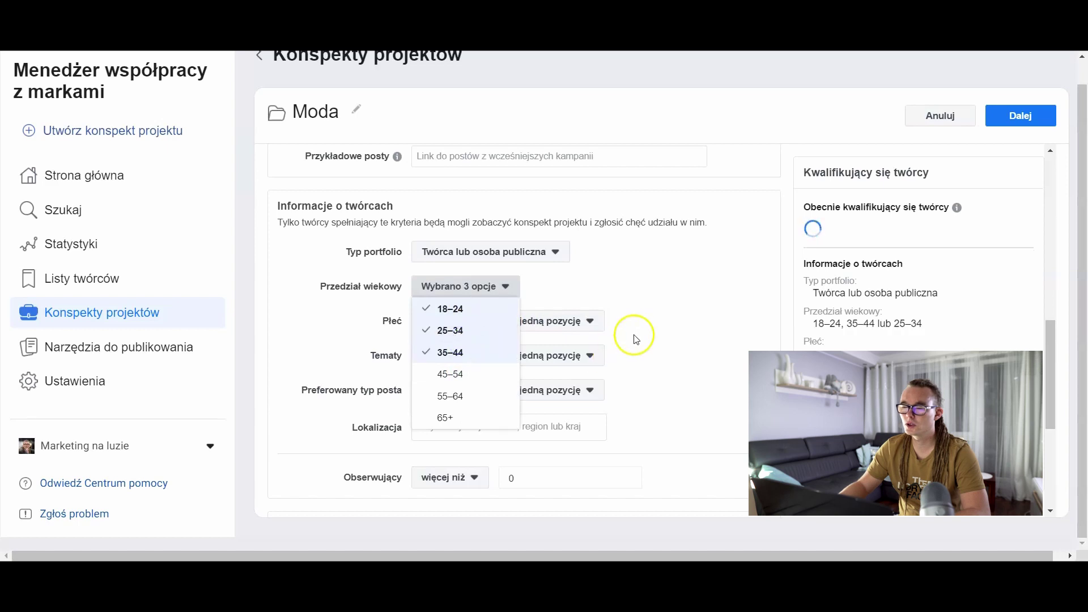
left_click(636, 338)
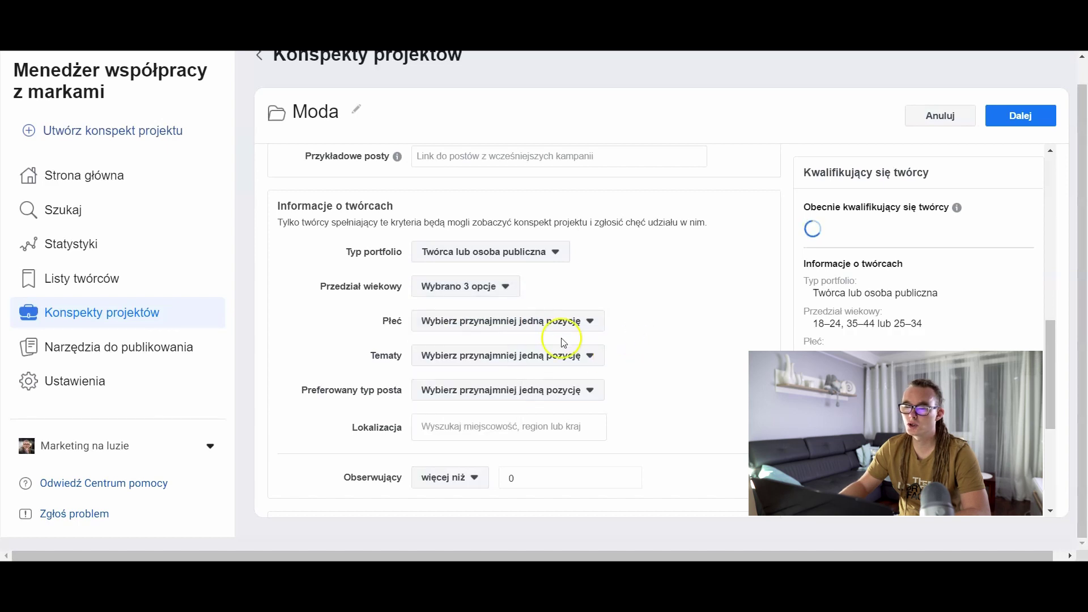
Step: Restrict the creators' gender to Kobiety
left_click(547, 320)
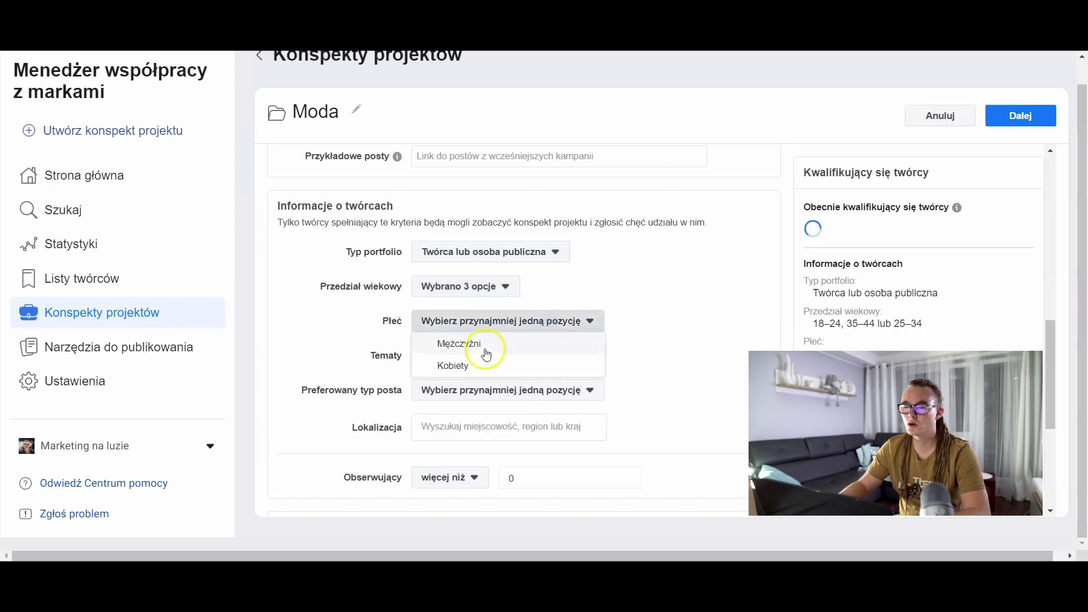
left_click(451, 367)
left_click(718, 343)
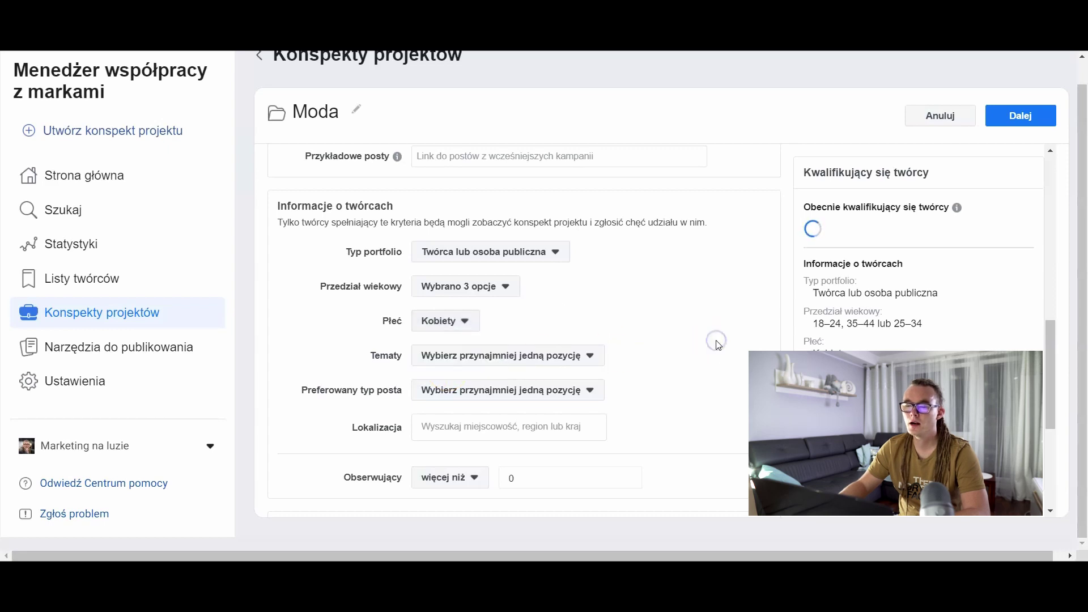
Step: Look through the available creator topics and select Styl
left_click(554, 353)
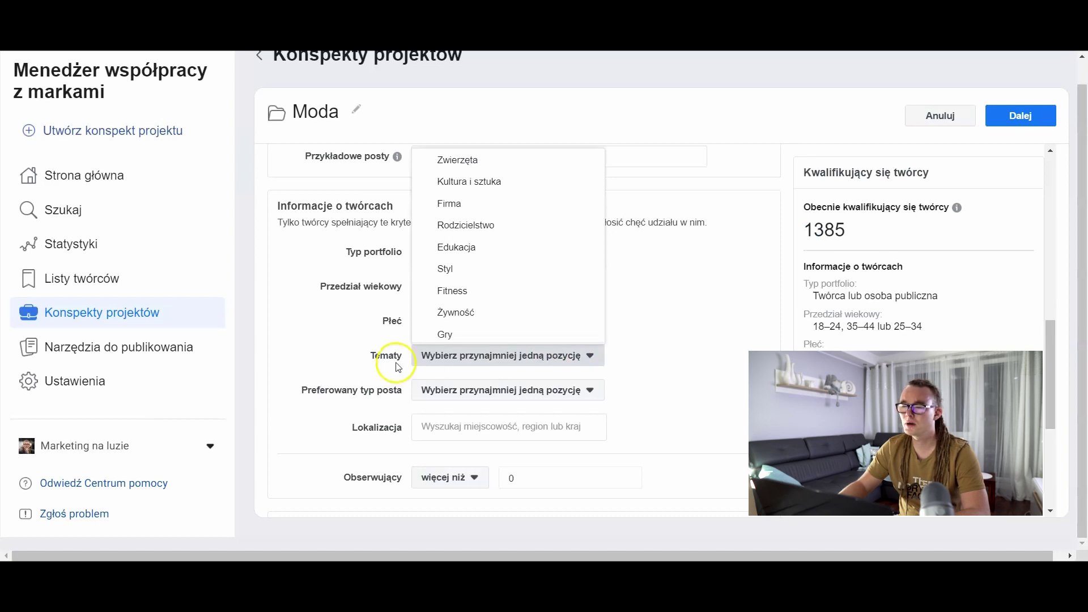
scroll(493, 296, "down", 5)
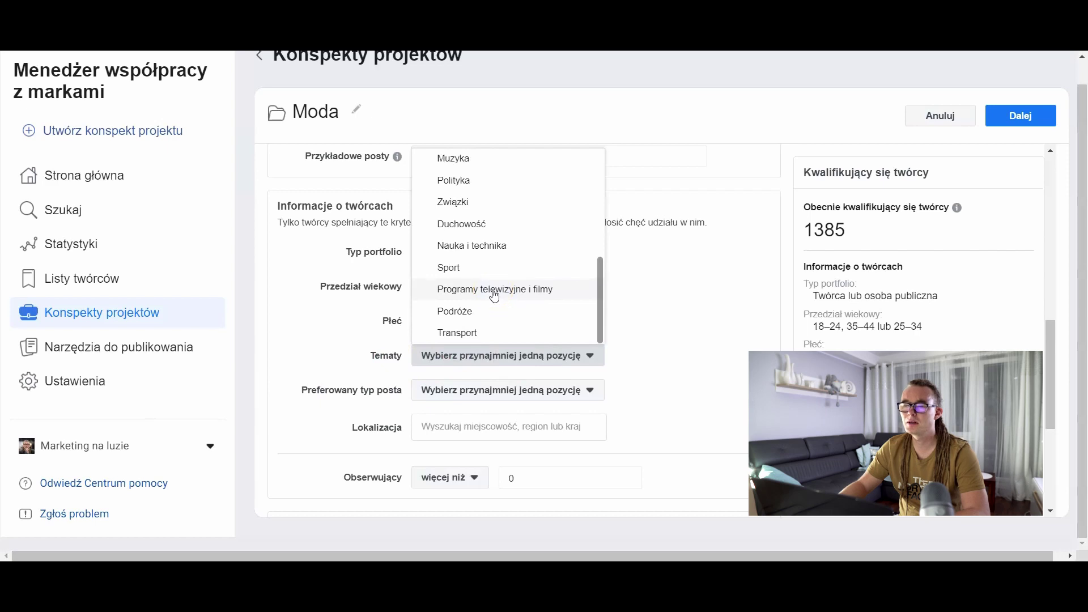
scroll(495, 295, "up", 1)
scroll(495, 295, "up", 3)
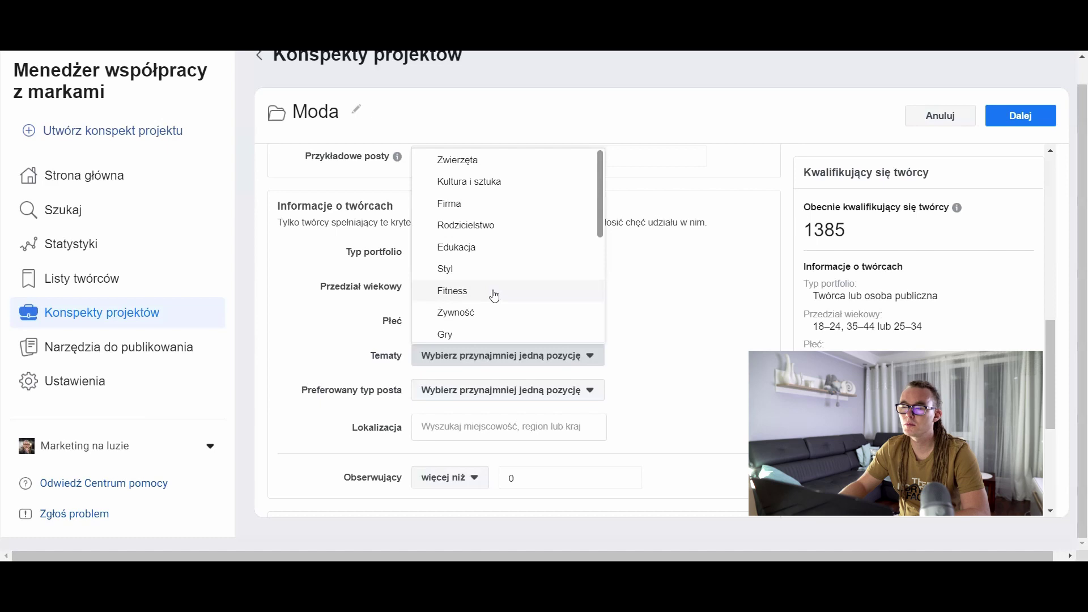
left_click(475, 269)
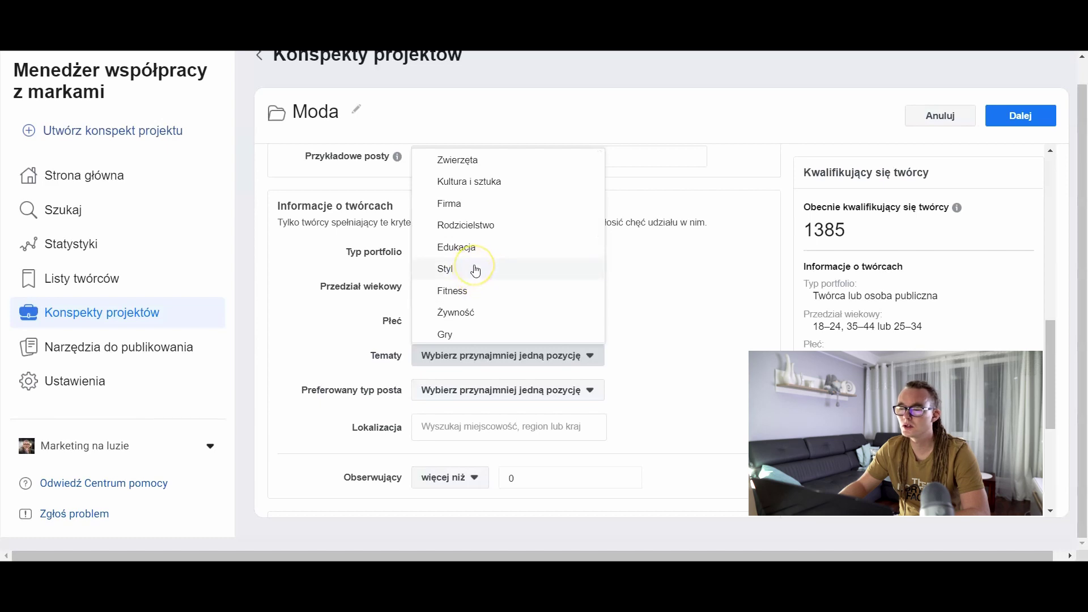
scroll(475, 271, "down", 3)
scroll(476, 271, "down", 2)
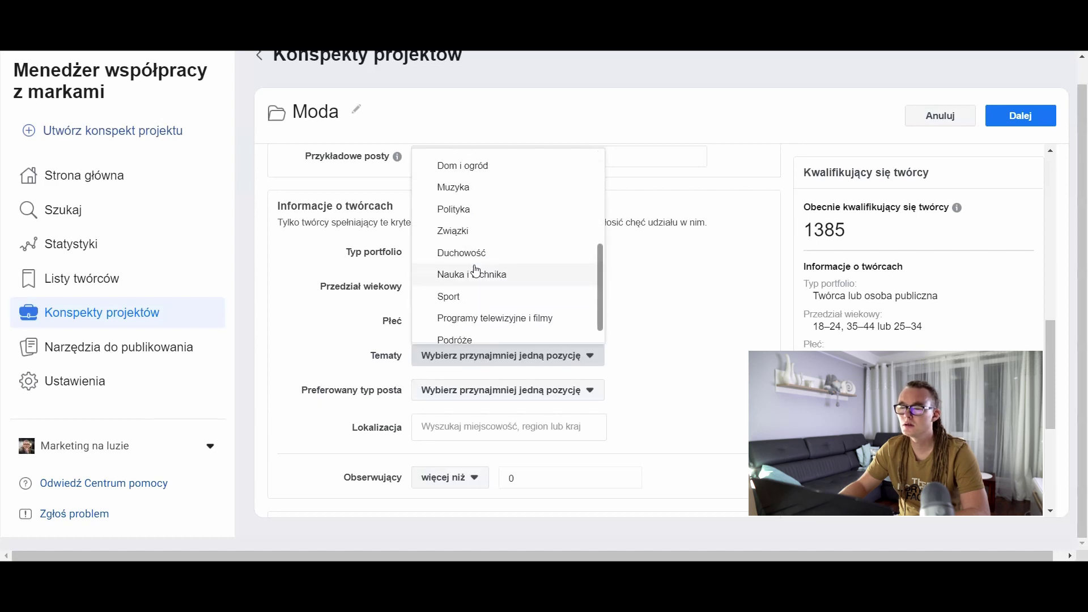
scroll(476, 271, "down", 1)
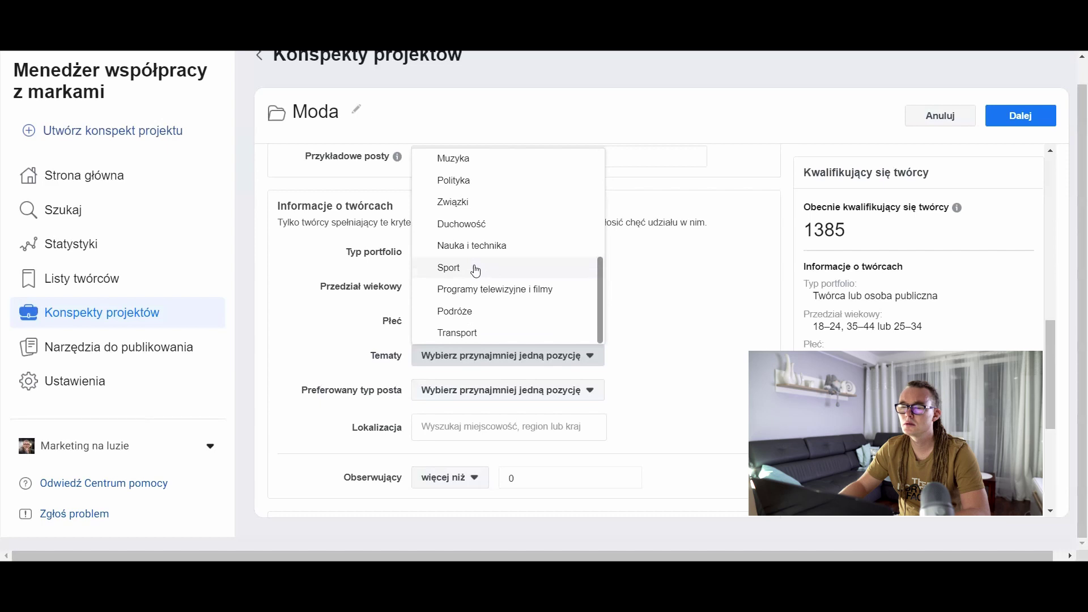
scroll(476, 271, "up", 5)
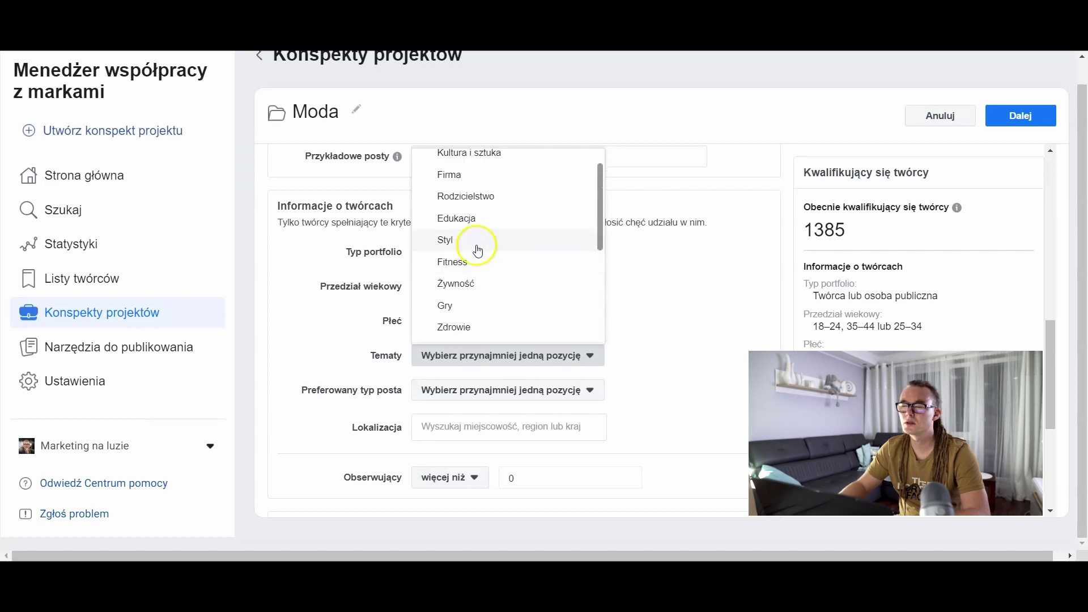
left_click(478, 251)
left_click(613, 283)
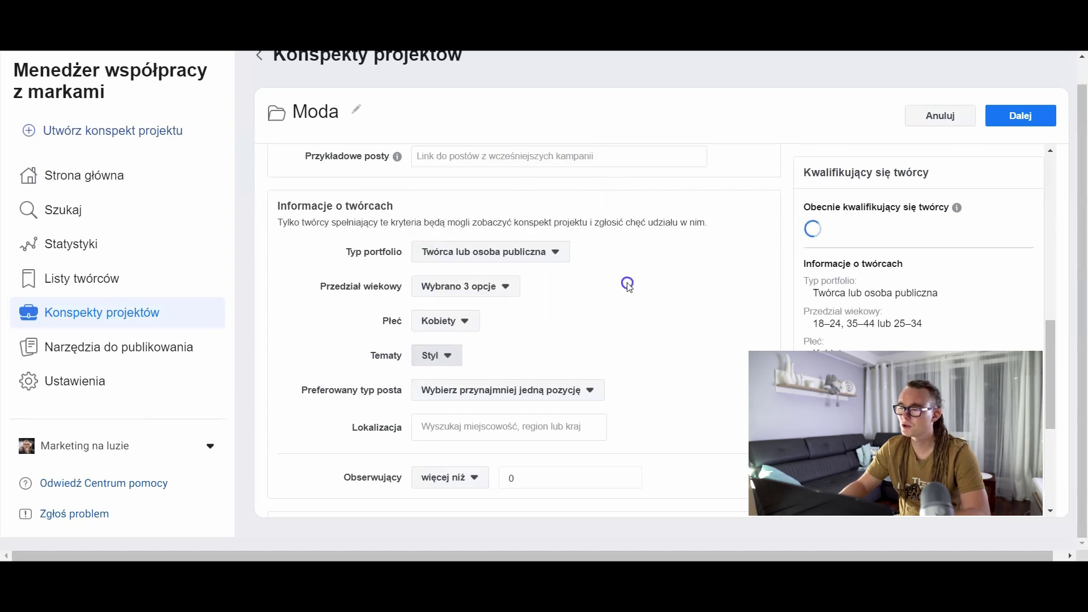
left_click(594, 286)
scroll(591, 297, "down", 1)
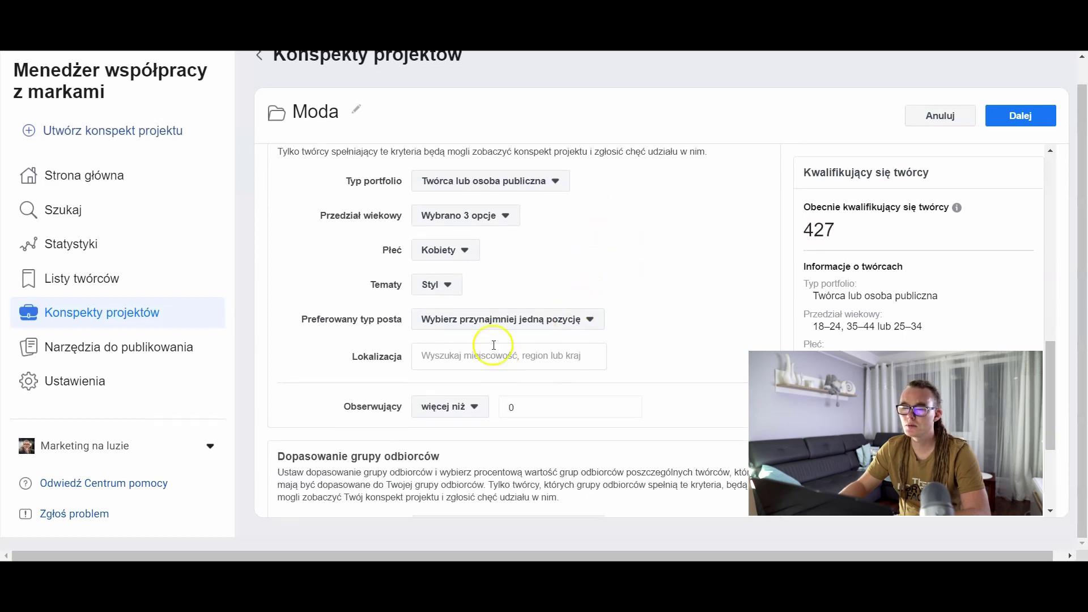
Step: Set the creators' preferred post type to Film
left_click(477, 321)
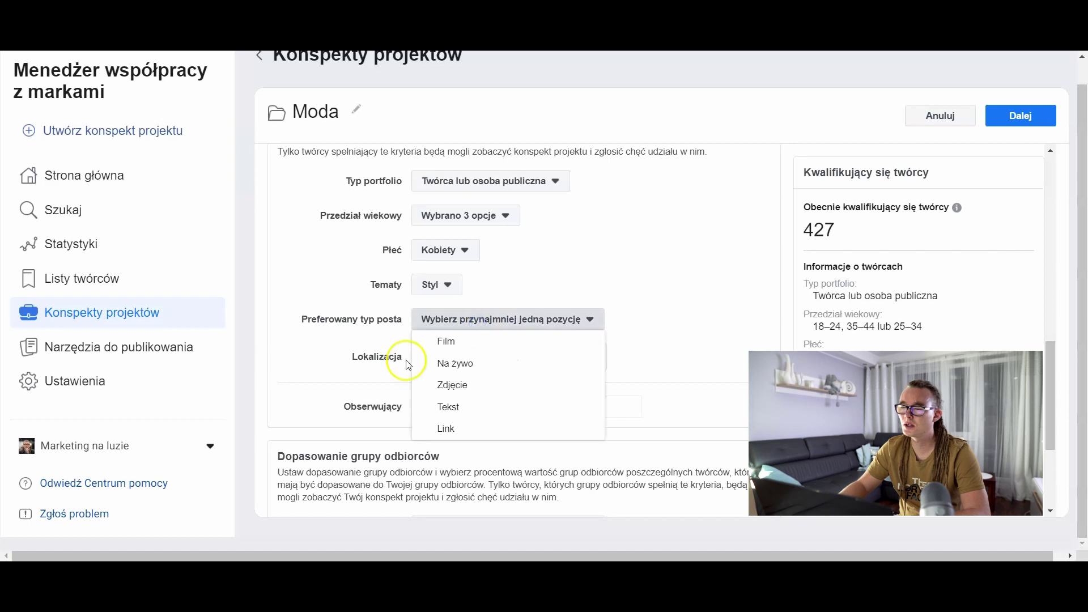
left_click(452, 355)
left_click(534, 340)
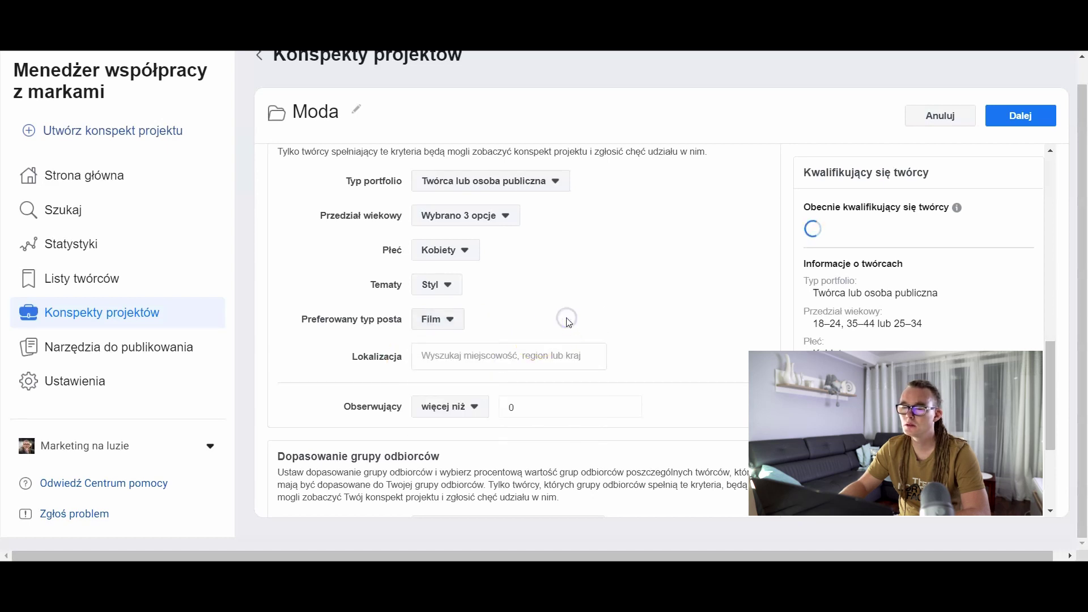
scroll(569, 322, "up", 1)
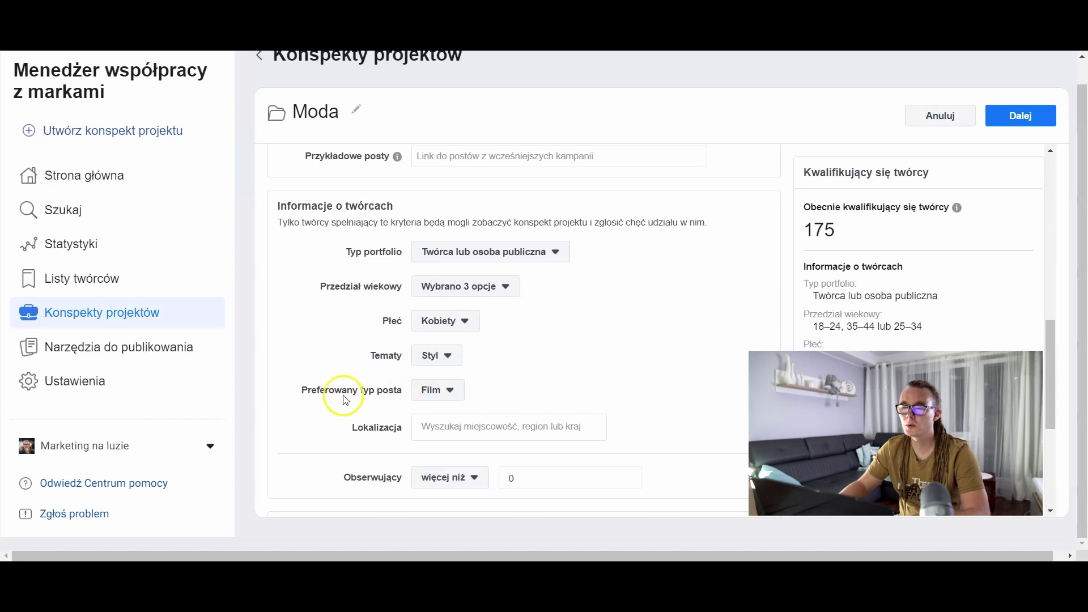
Step: Replace Film with "Na żywo" as the creators' preferred post type
left_click(456, 389)
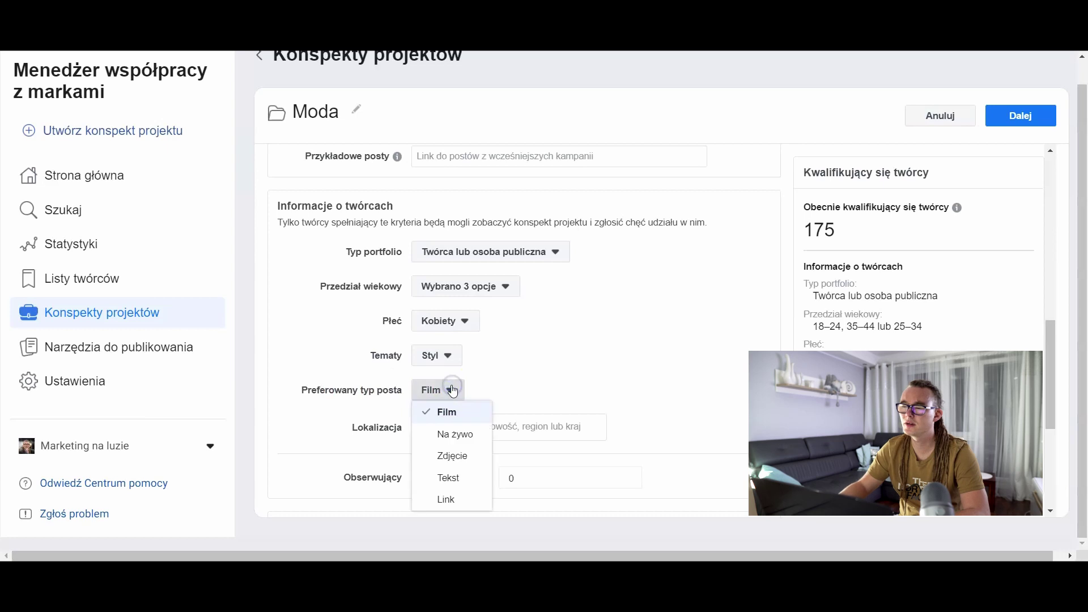
left_click(590, 372)
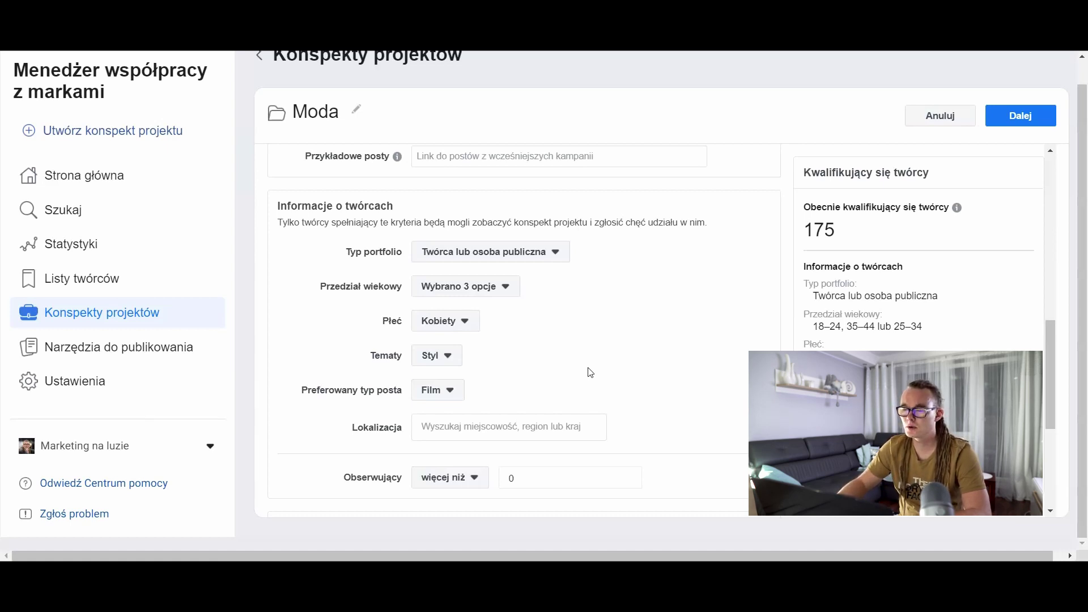
left_click(422, 390)
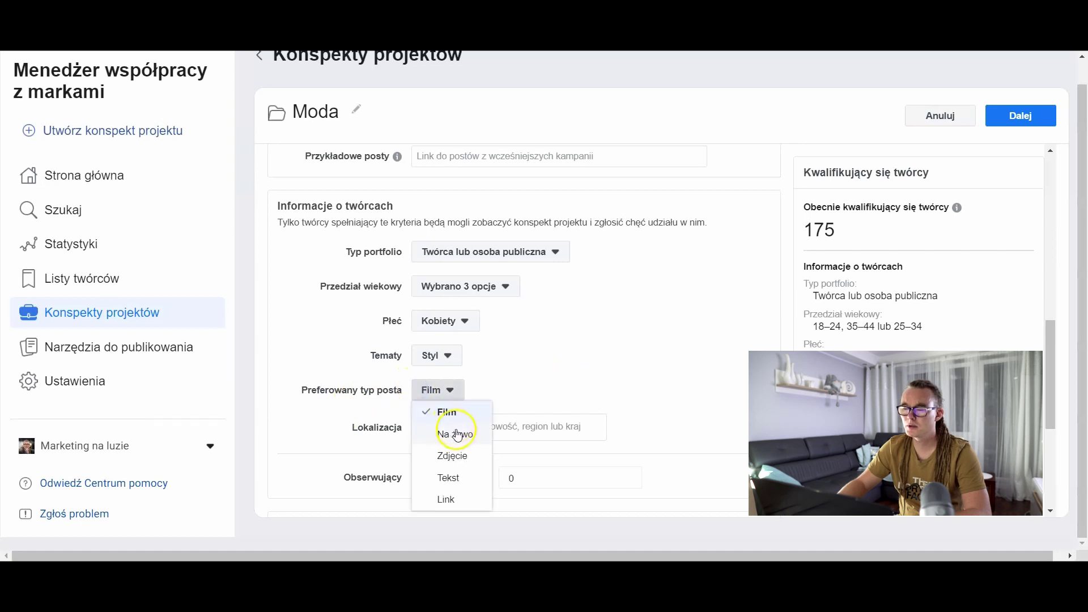
left_click(447, 412)
left_click(456, 434)
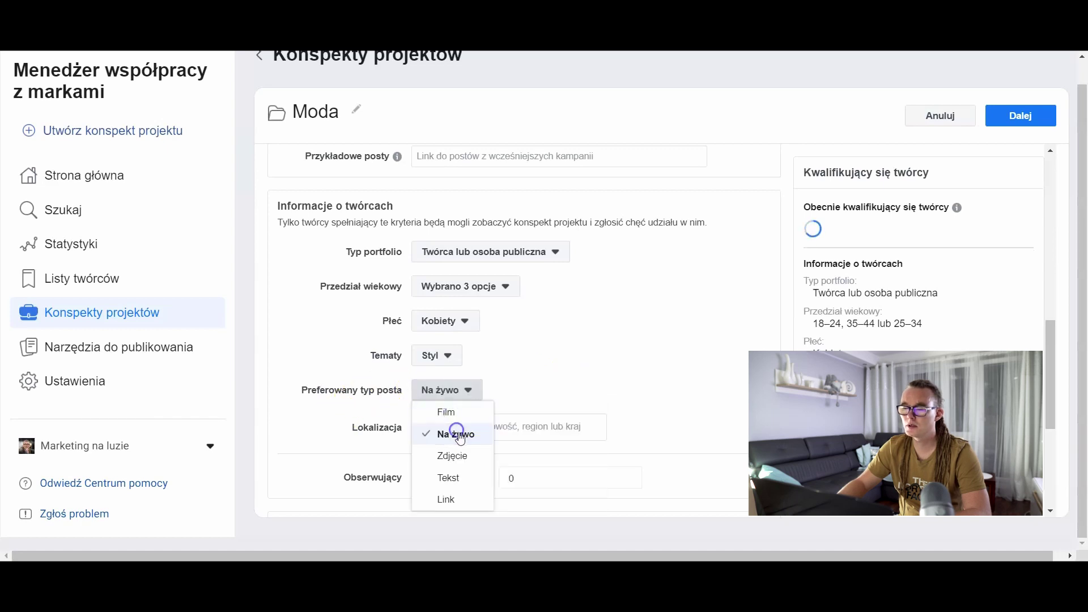
left_click(446, 413)
left_click(450, 434)
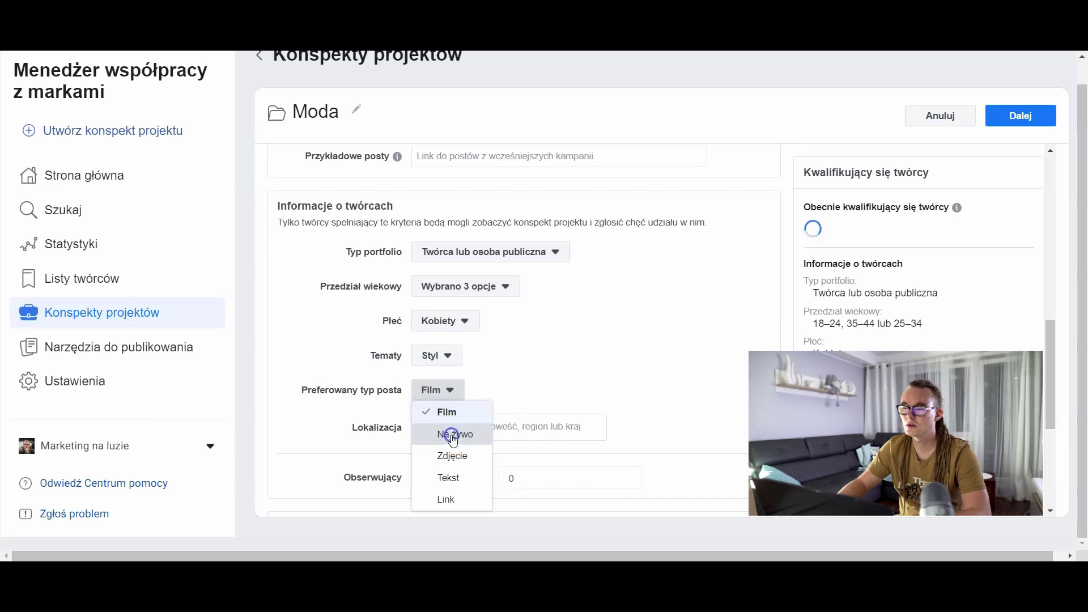
left_click(452, 413)
left_click(496, 437)
left_click(617, 396)
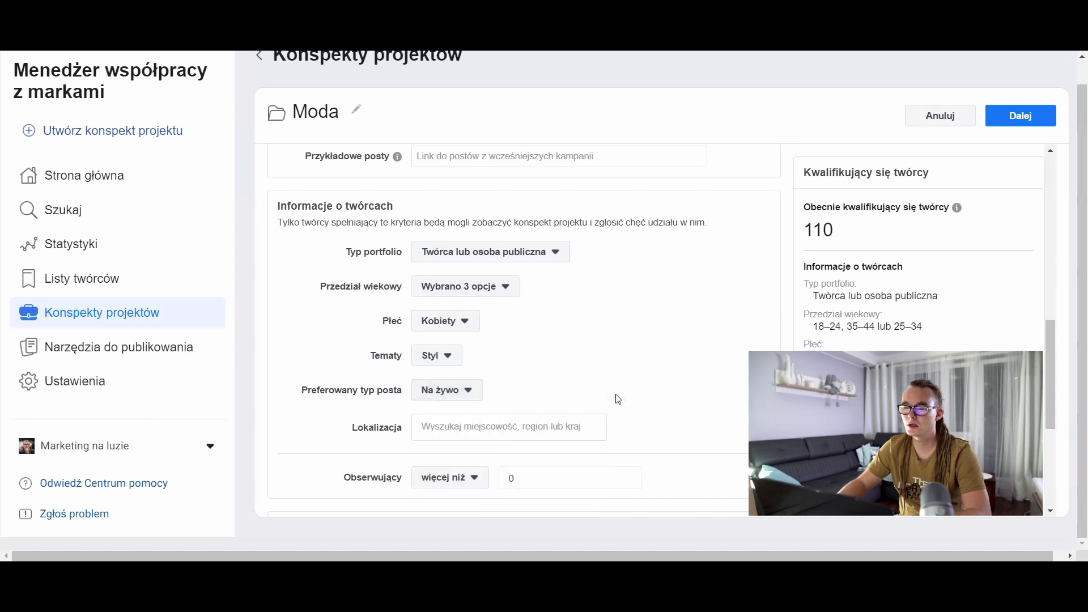
Step: Add Film to the creators' preferred post types alongside "Na żywo"
left_click(478, 390)
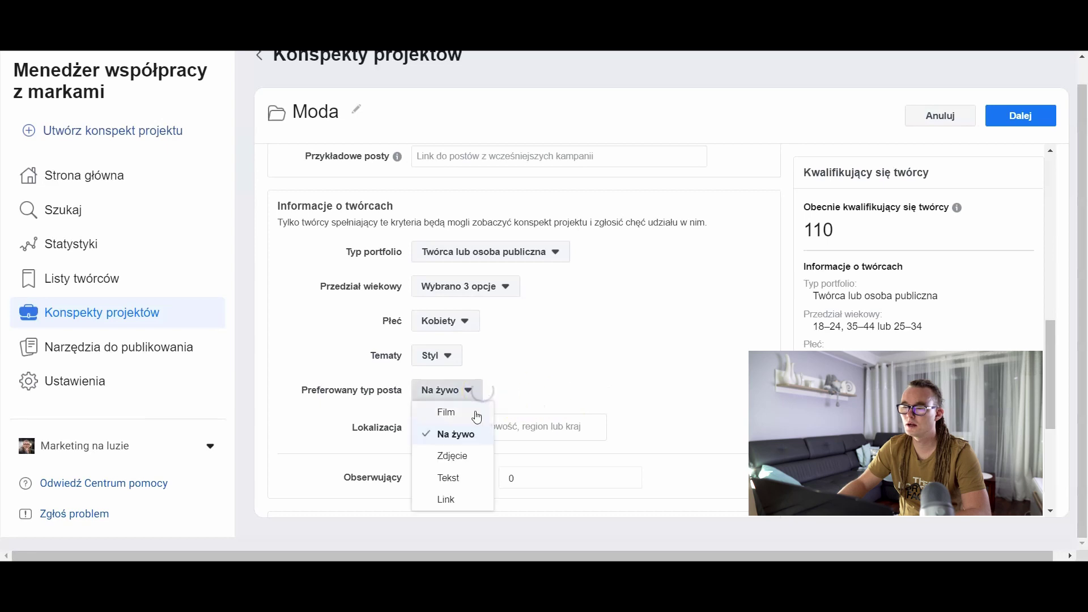
left_click(464, 419)
left_click(551, 397)
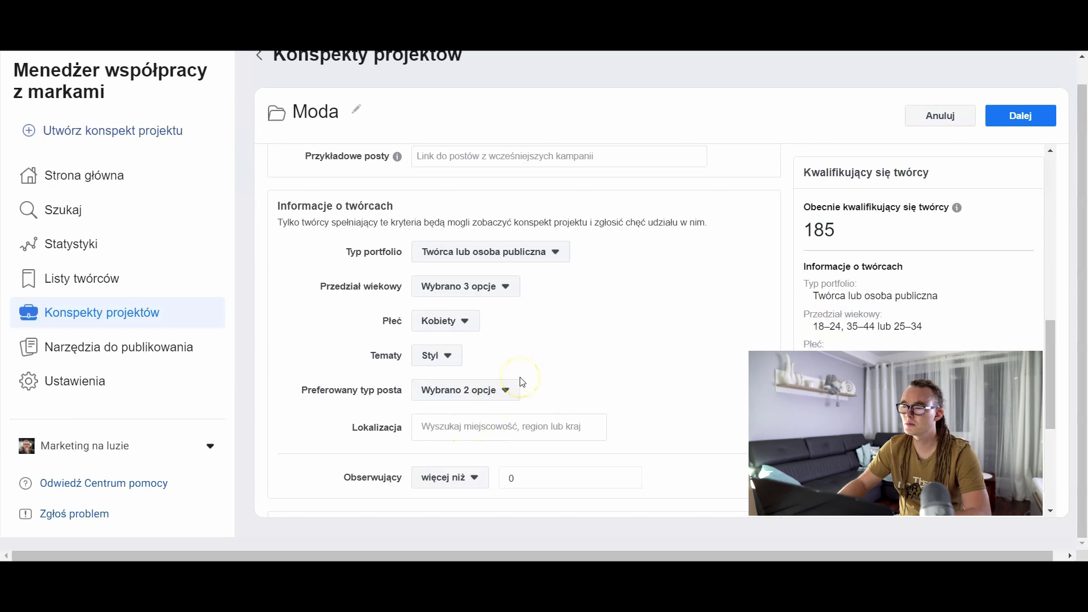
Step: Check the follower-count condition options and limit the target audience's age range to 18–24
scroll(523, 383, "down", 1)
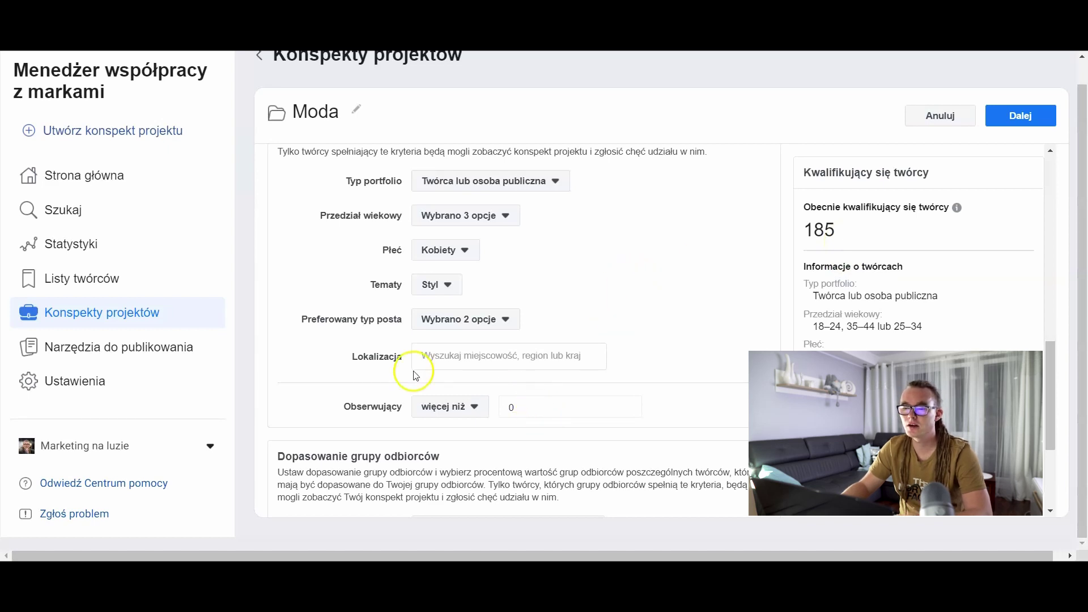
left_click(441, 414)
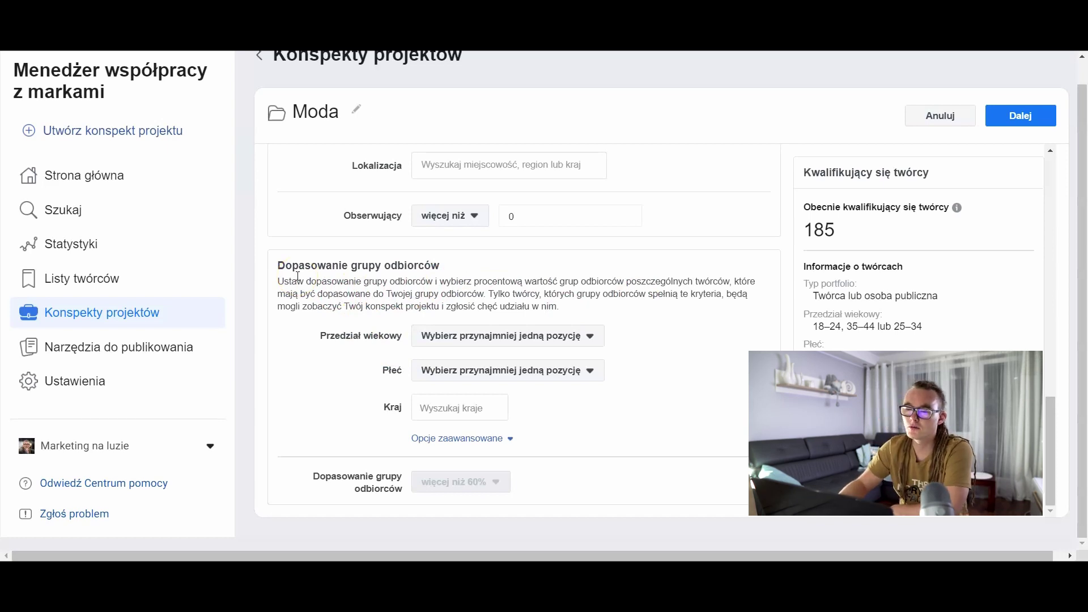
left_click(440, 340)
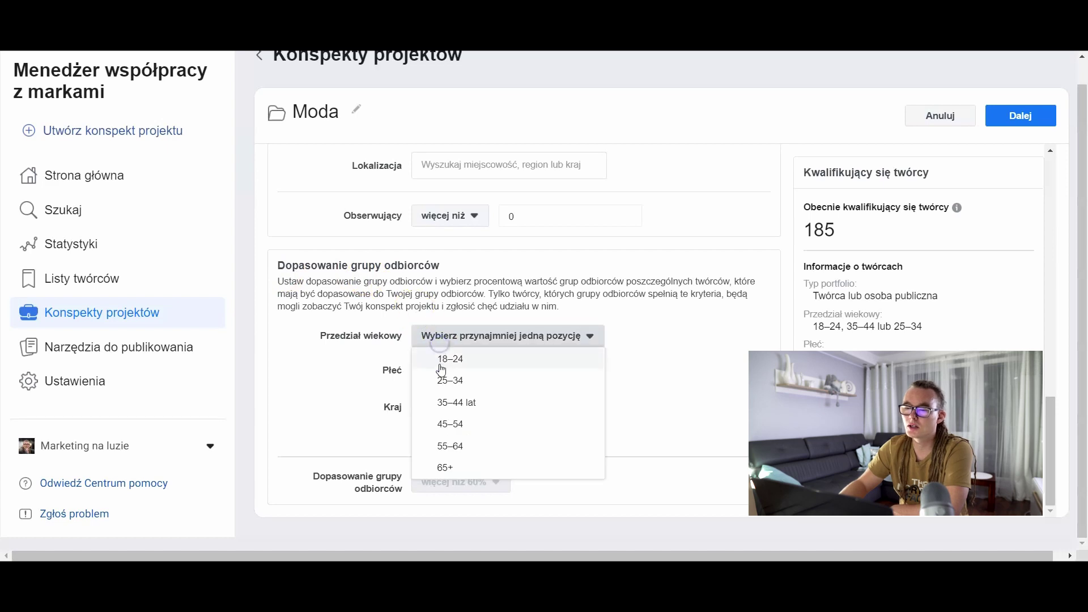
left_click(442, 360)
left_click(701, 314)
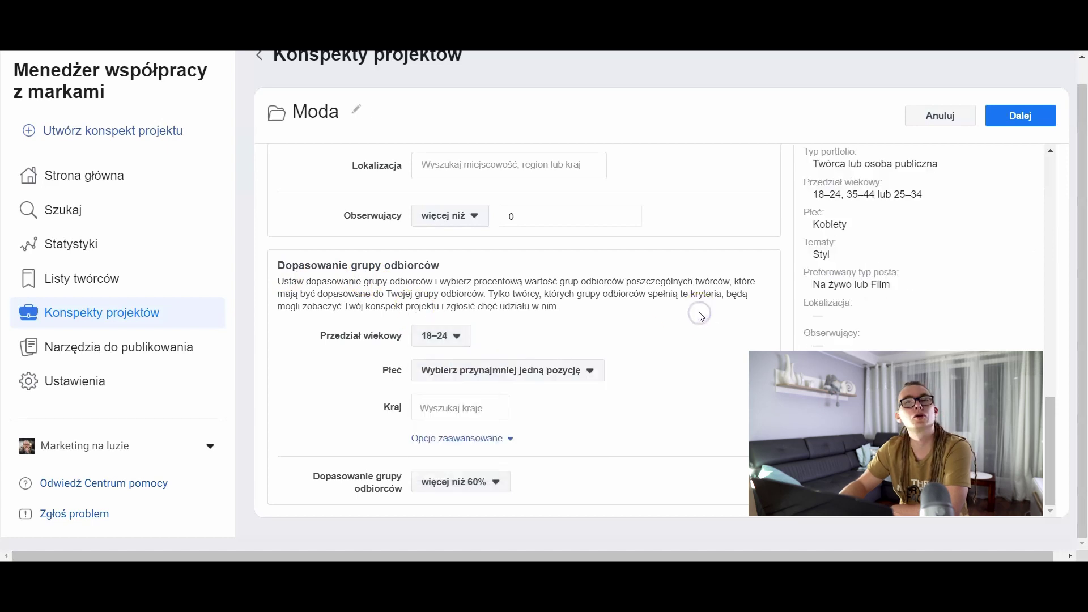
Step: Set the audience match threshold to "więcej niż 80%" and check the number of qualifying creators
left_click(479, 485)
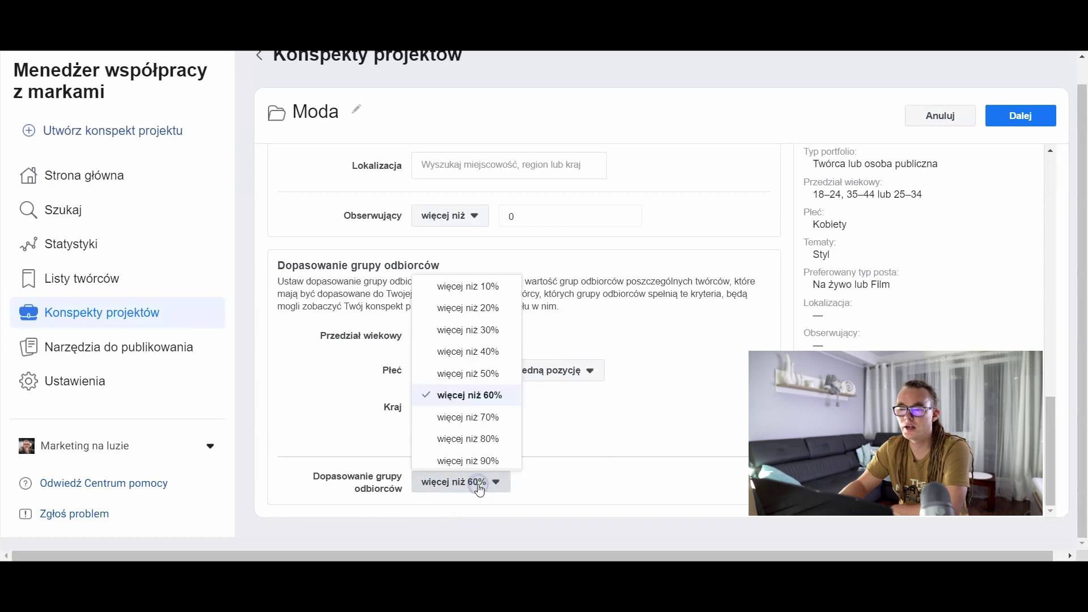
left_click(489, 446)
left_click(552, 447)
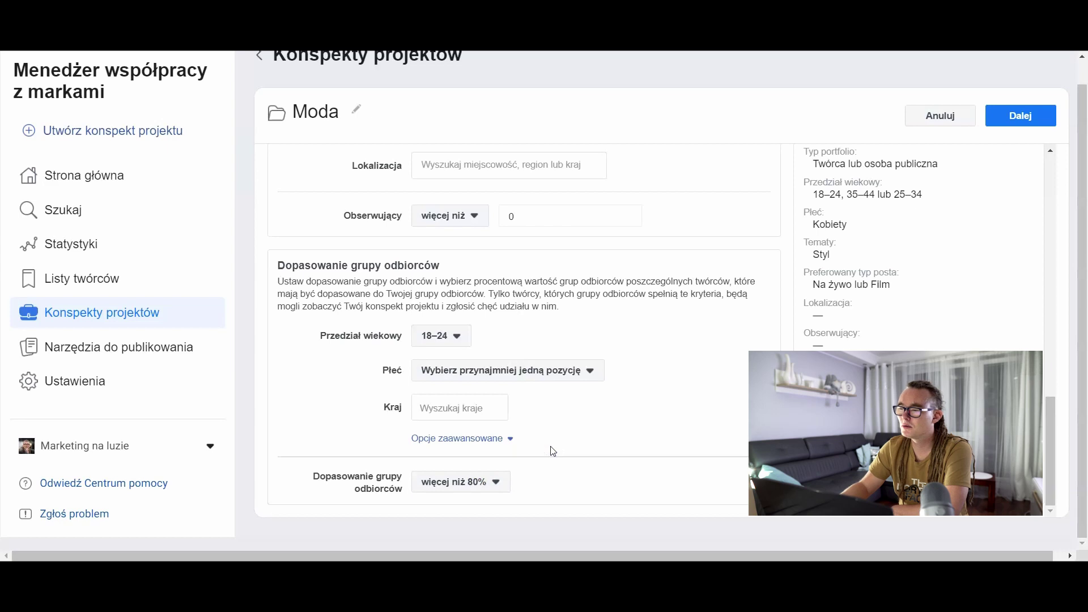
scroll(522, 329, "up", 4)
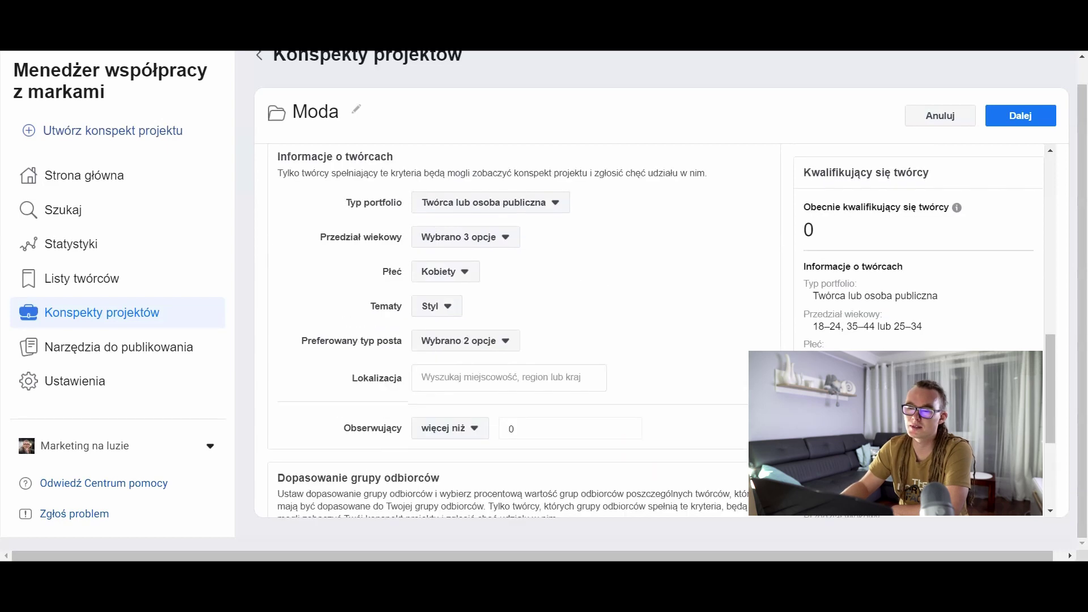
scroll(735, 433, "down", 4)
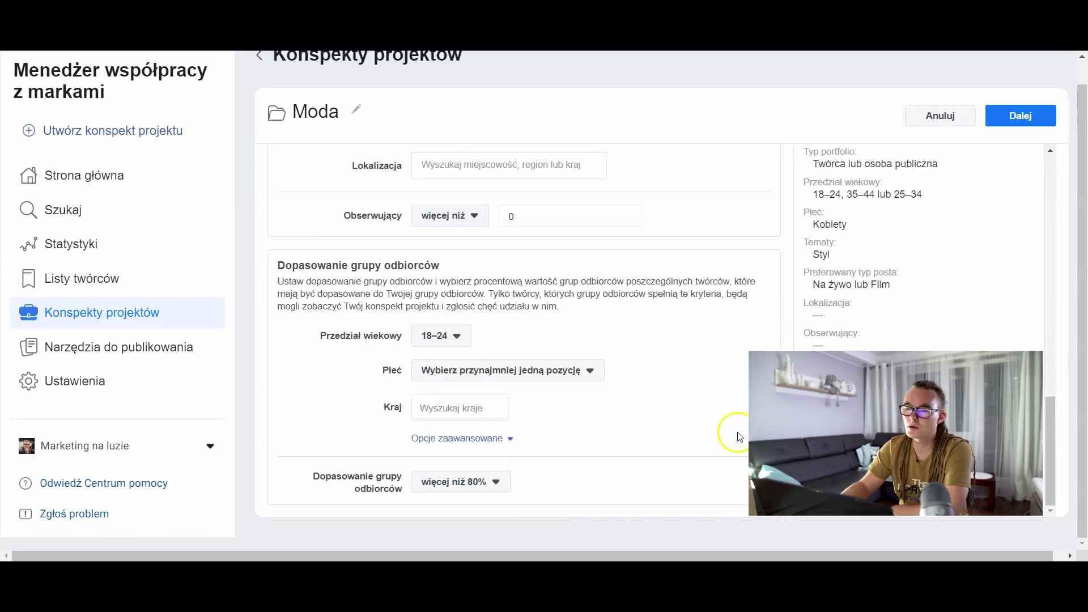
Step: Set the audience match threshold to "więcej niż 40%" and check the qualifying creators again
left_click(480, 485)
left_click(492, 351)
left_click(703, 390)
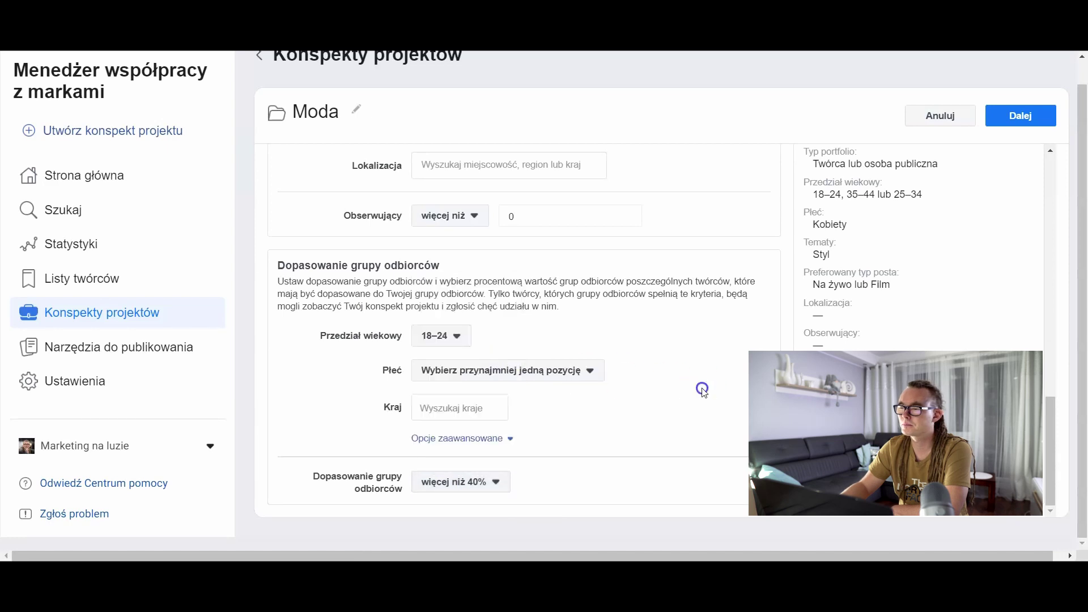
scroll(705, 403, "up", 8)
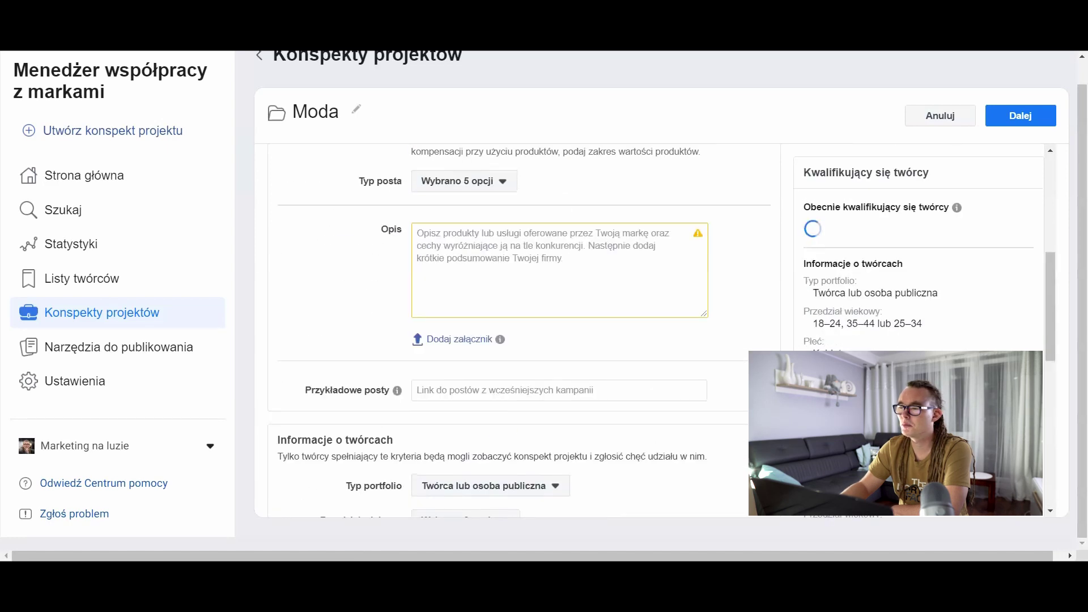
scroll(521, 329, "down", 6)
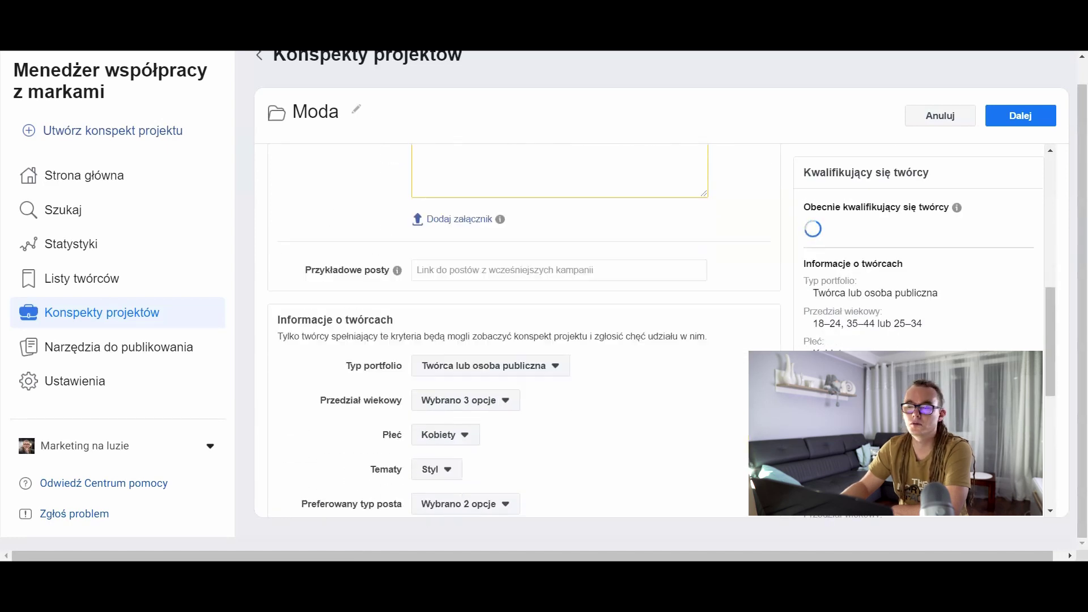
scroll(742, 436, "down", 3)
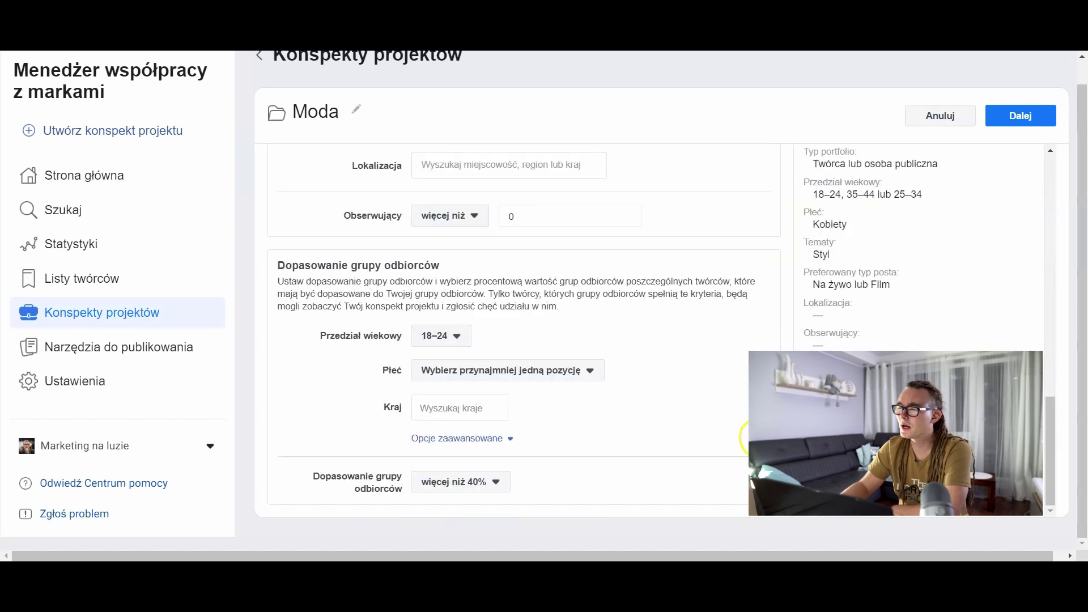
Step: Continue to the draft brief's summary and review its description, campaign details, post types and qualifying creators
left_click(1015, 116)
left_click(205, 429)
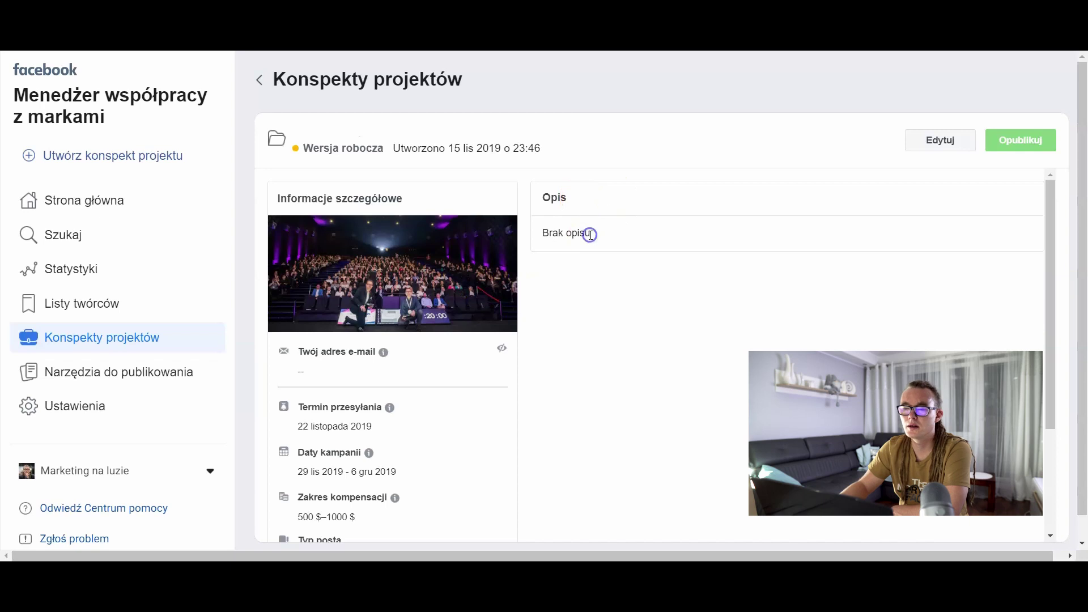
scroll(542, 351, "down", 3)
scroll(606, 318, "up", 3)
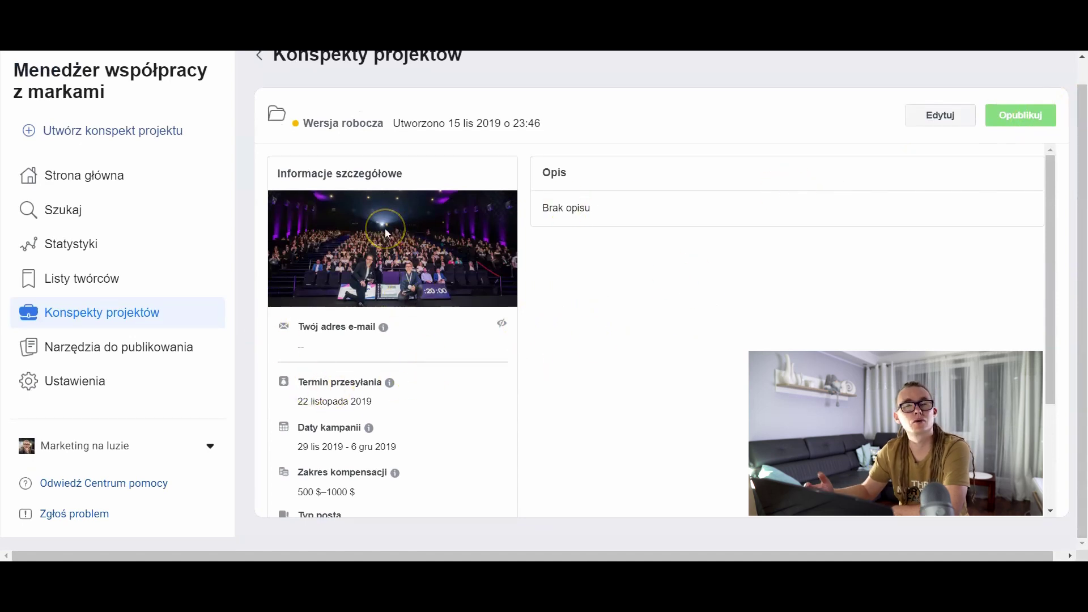
scroll(388, 232, "down", 3)
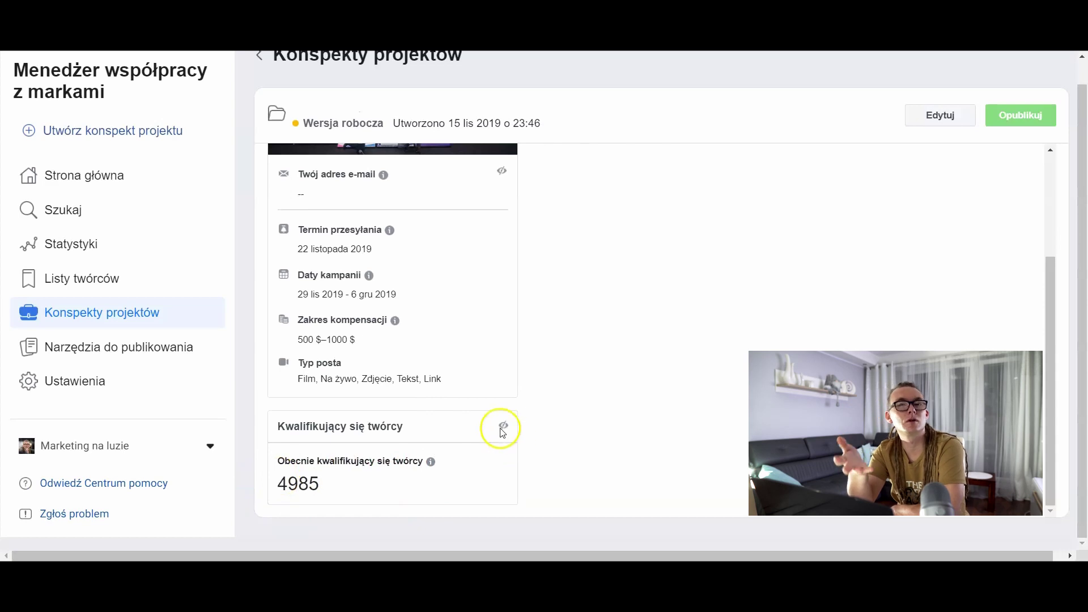
mouse_move(505, 430)
scroll(698, 448, "up", 3)
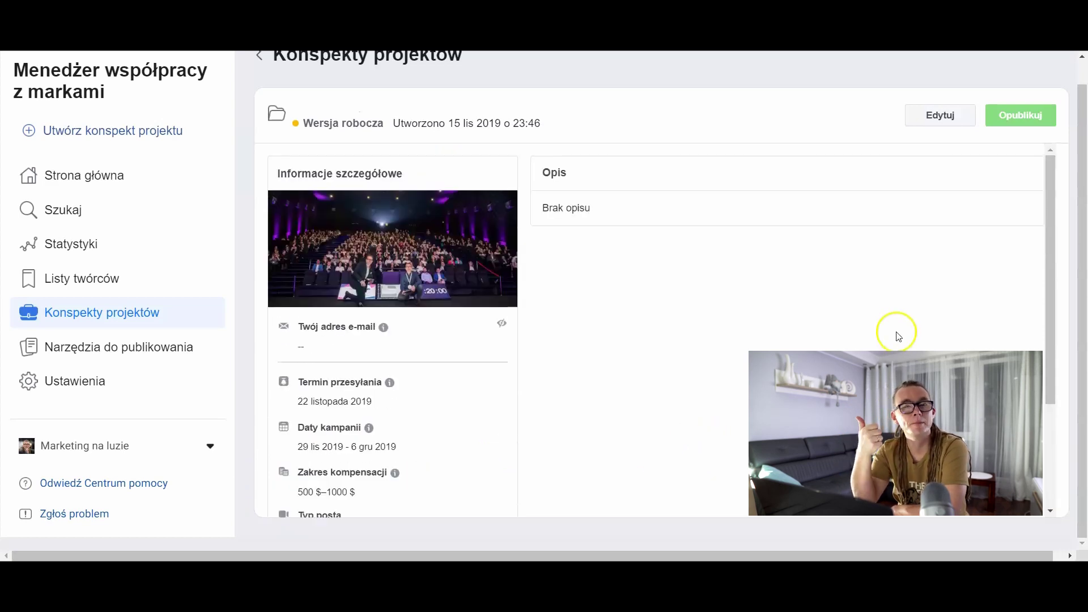